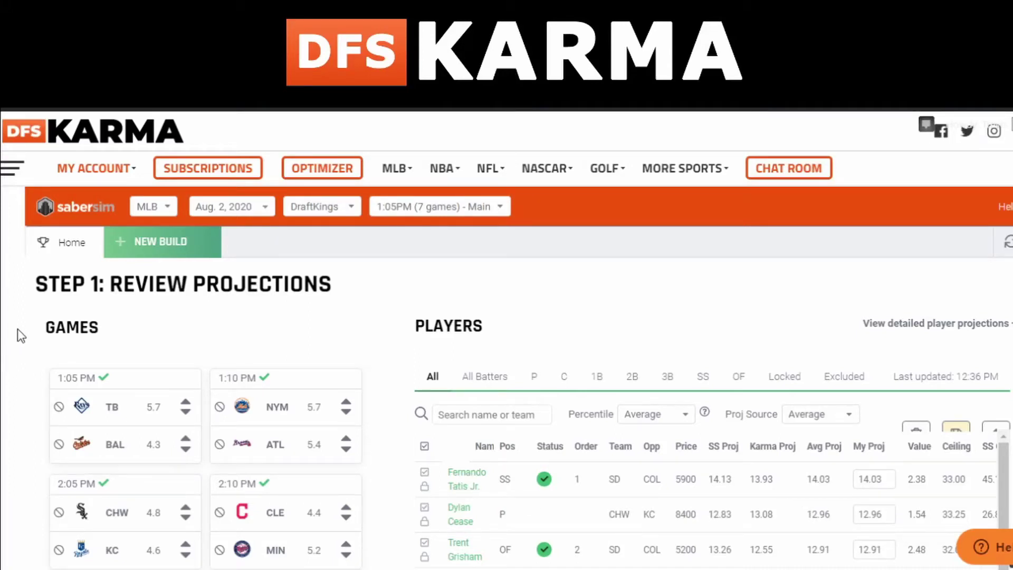
Step: Check the sport list, keeping MLB selected
scroll(518, 377, "down", 5)
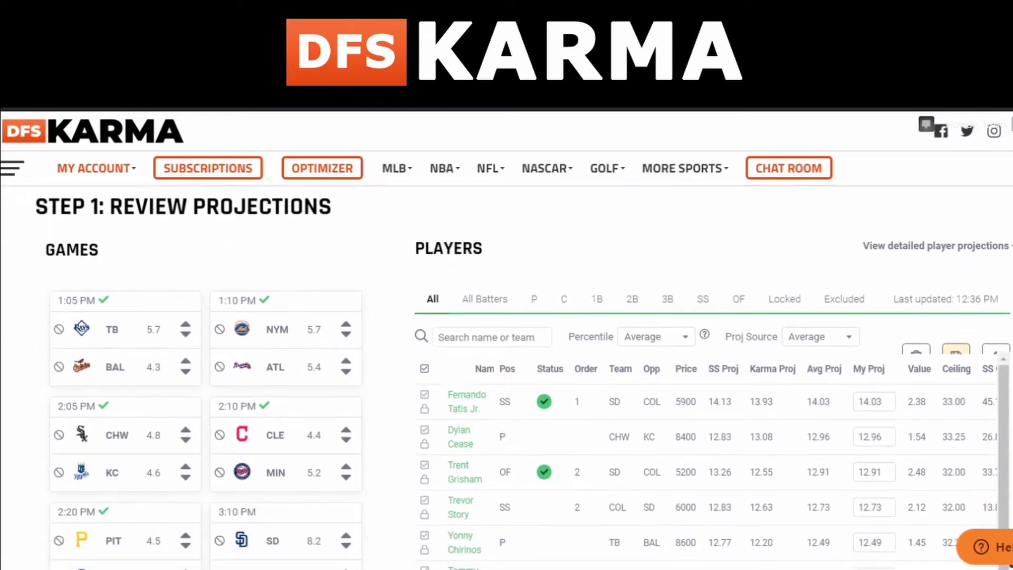
scroll(518, 376, "up", 5)
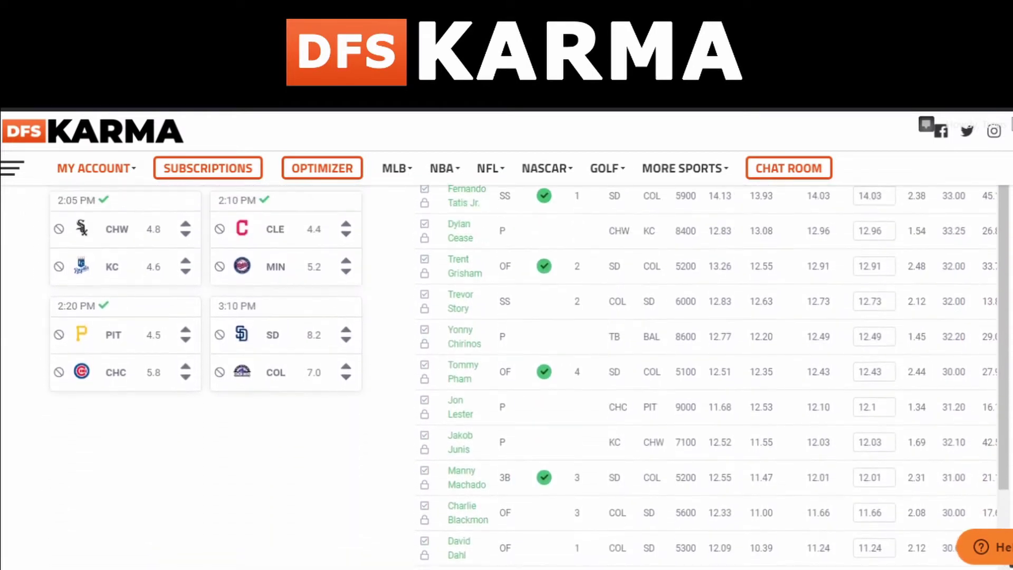
scroll(519, 377, "up", 2)
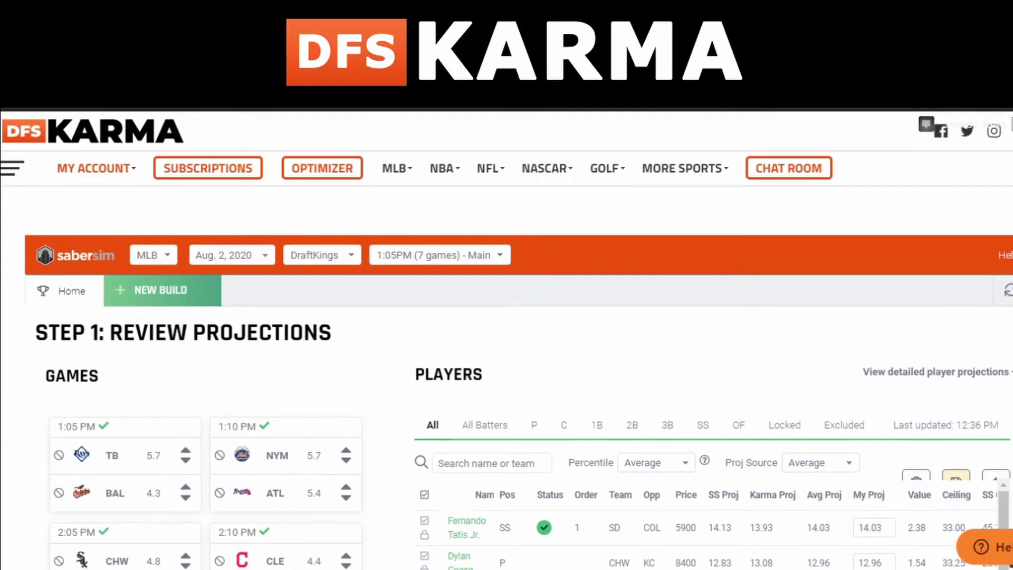
left_click(156, 258)
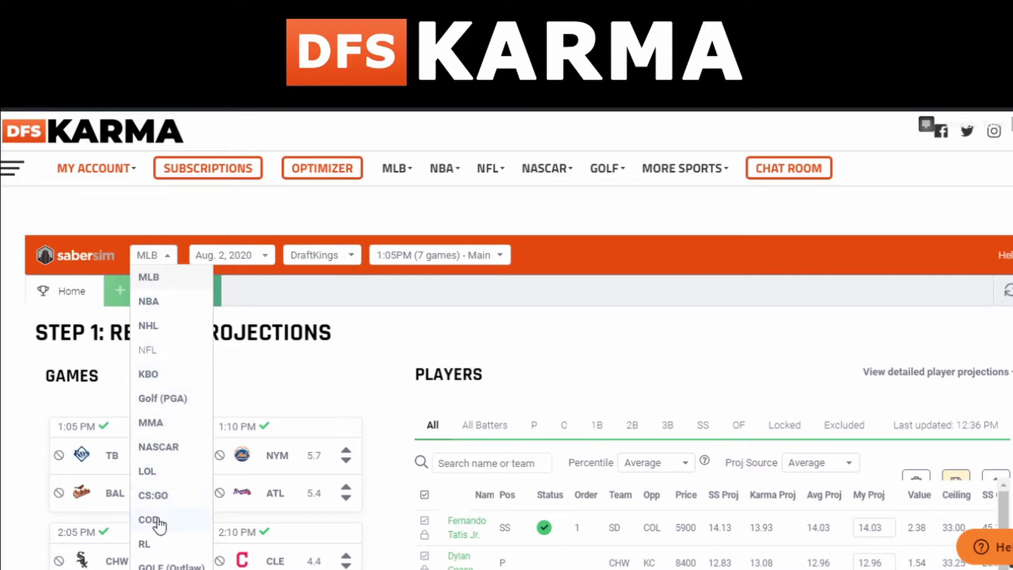
scroll(180, 420, "down", 2)
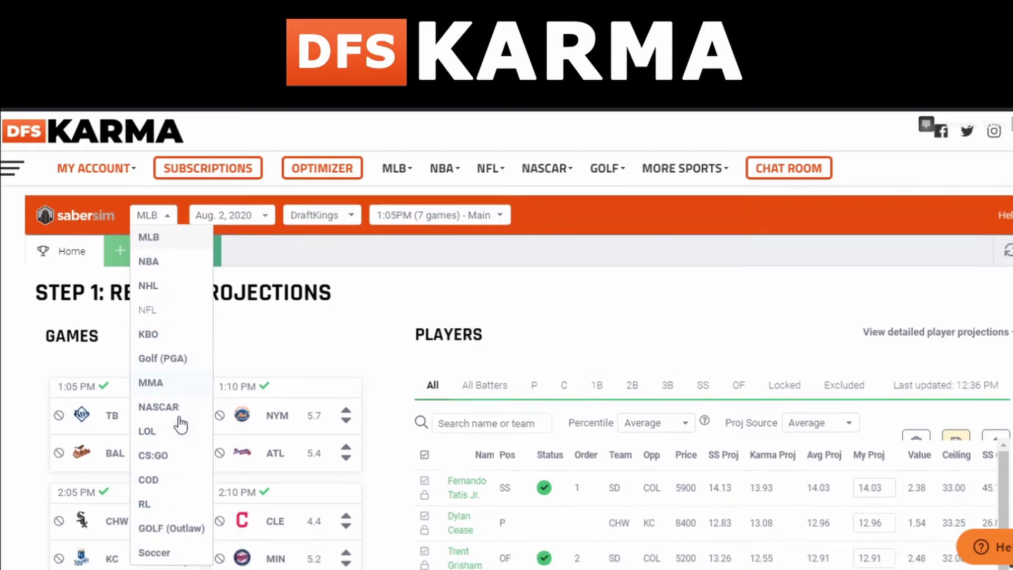
scroll(158, 486, "up", 2)
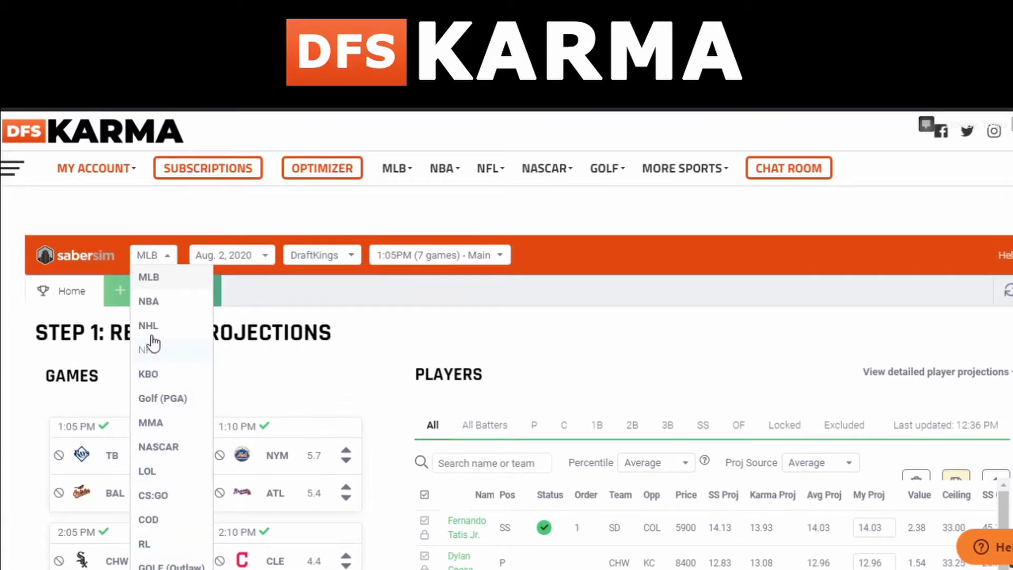
left_click(153, 255)
Step: Leave the slate date, DraftKings site and Main slate unchanged
left_click(259, 257)
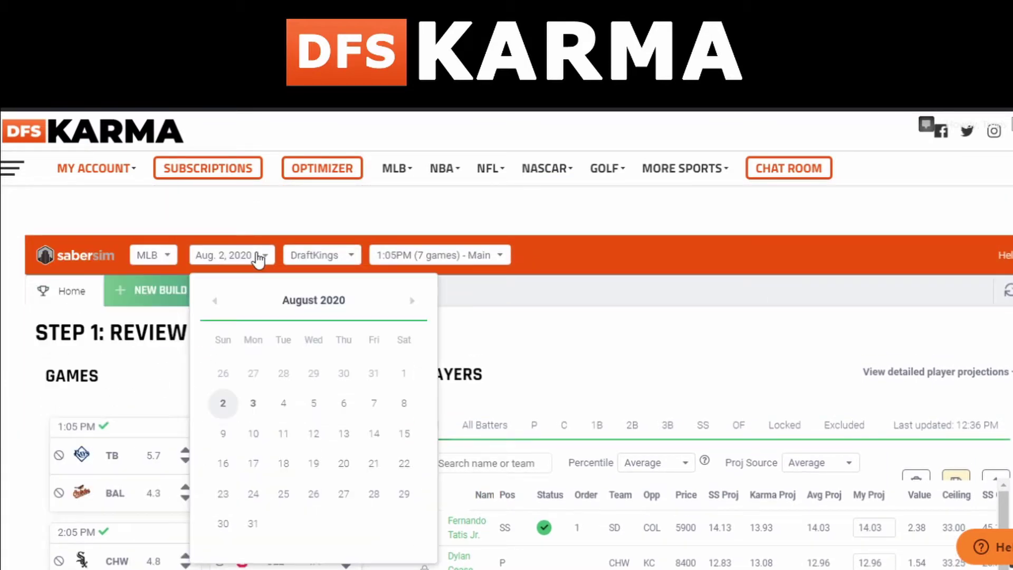
left_click(259, 259)
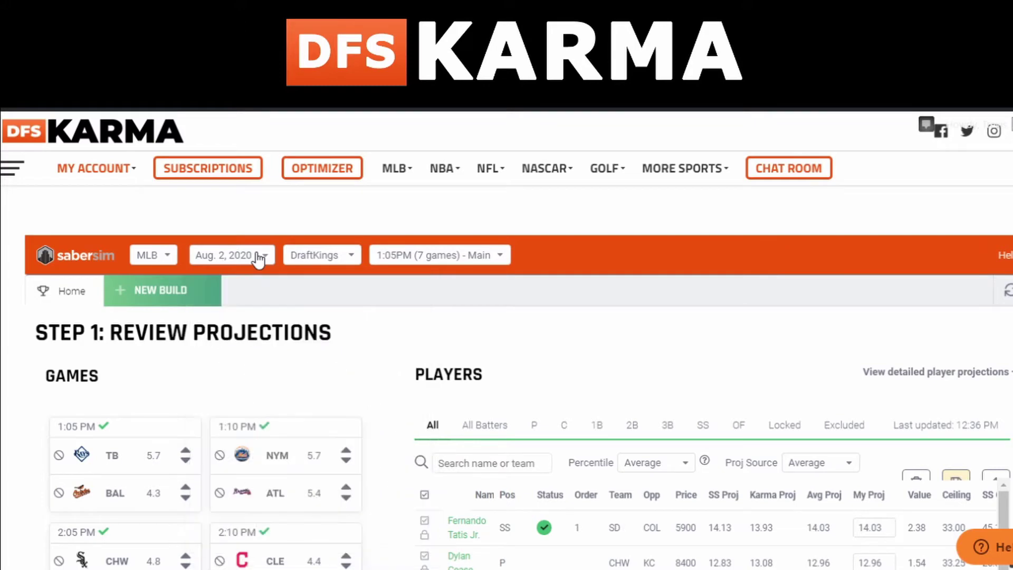
left_click(327, 253)
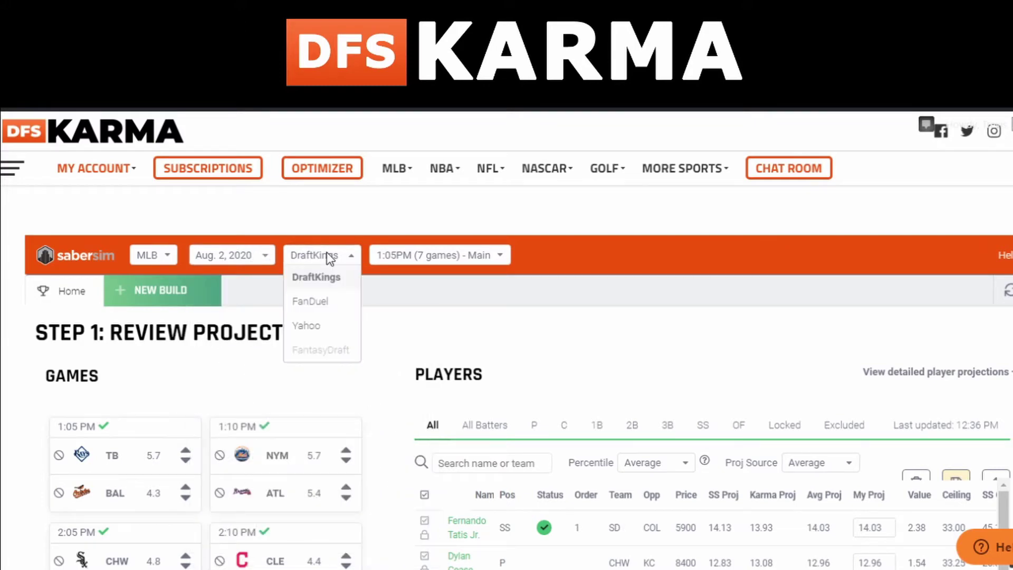
left_click(328, 256)
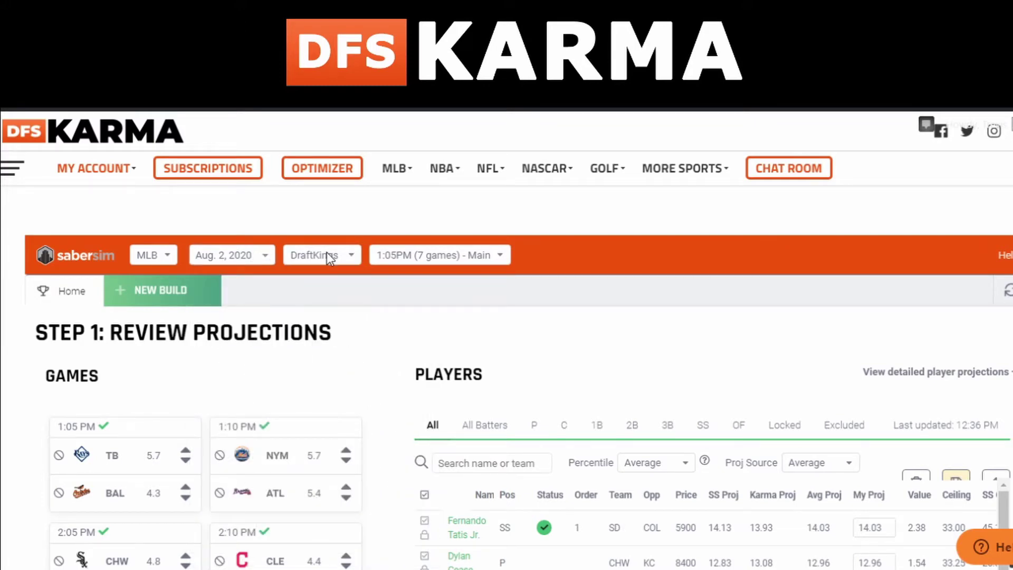
left_click(418, 258)
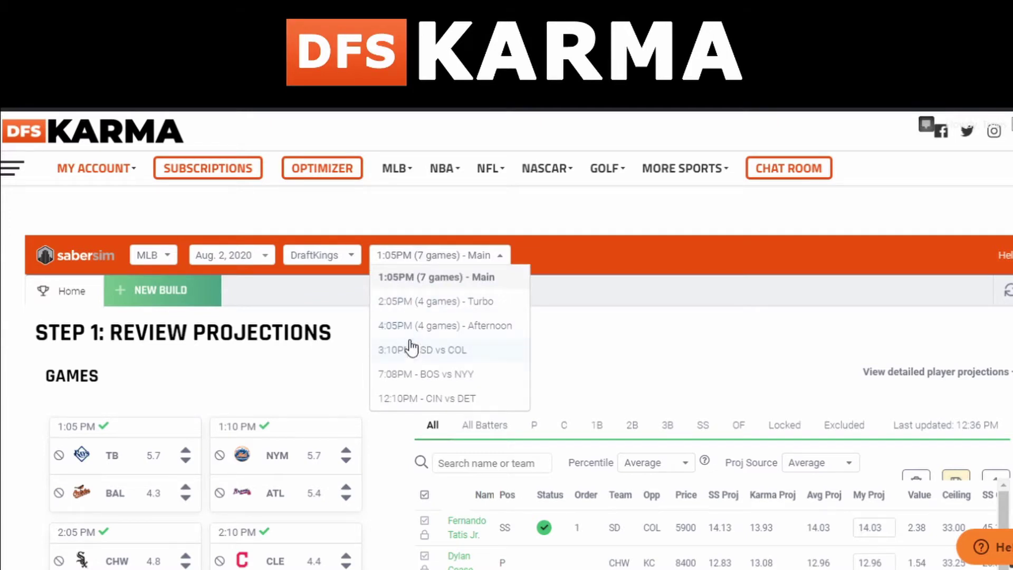
left_click(412, 254)
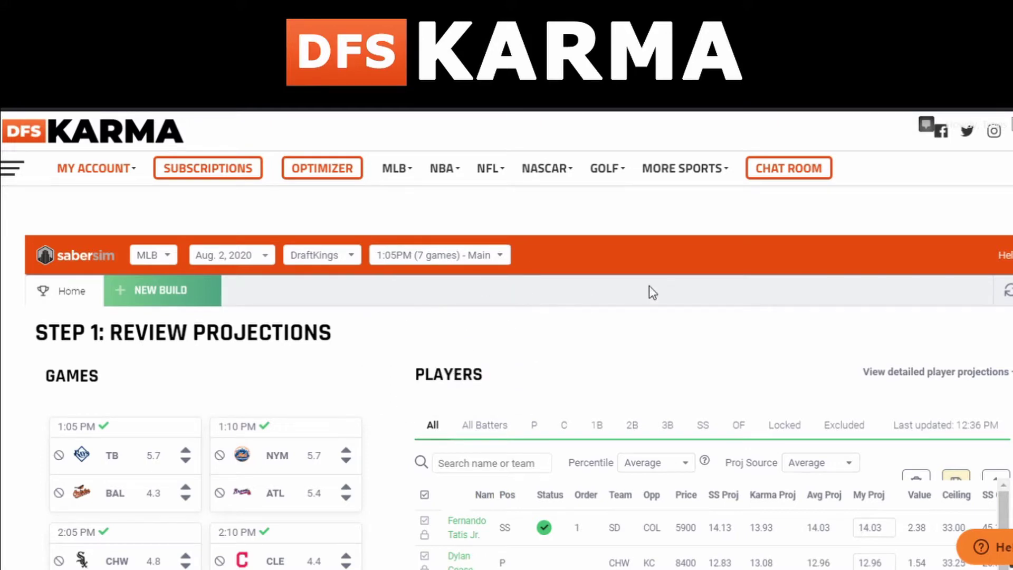
Step: Browse the Shop's subscription products, then return to the SaberSim optimizer
scroll(649, 286, "down", 2)
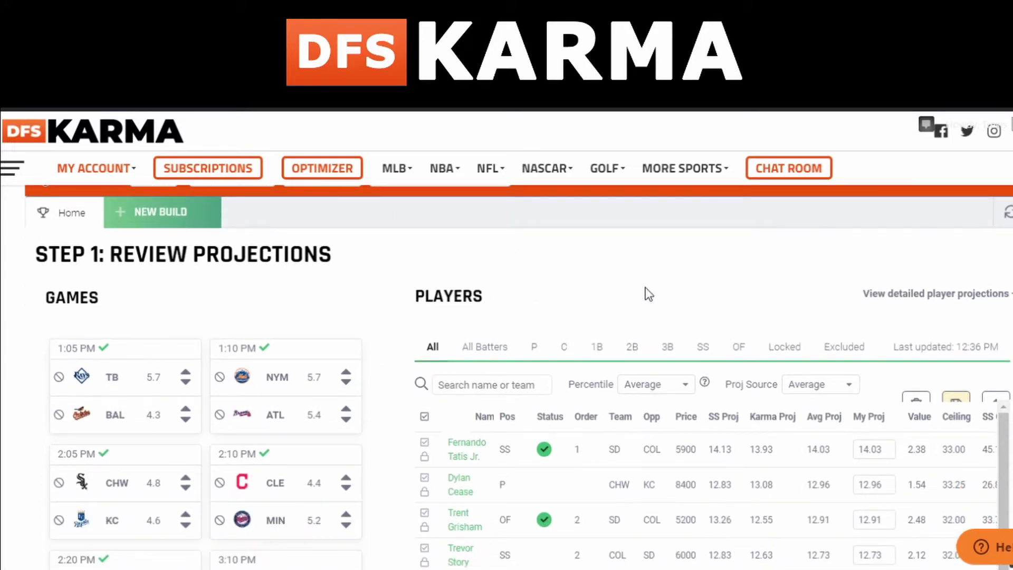
scroll(518, 376, "down", 2)
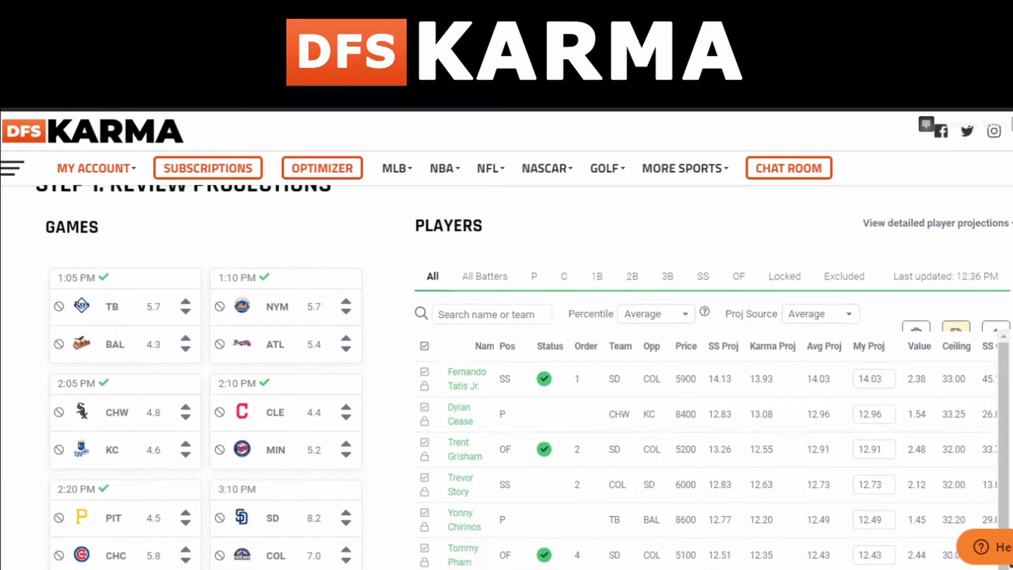
scroll(518, 375, "up", 2)
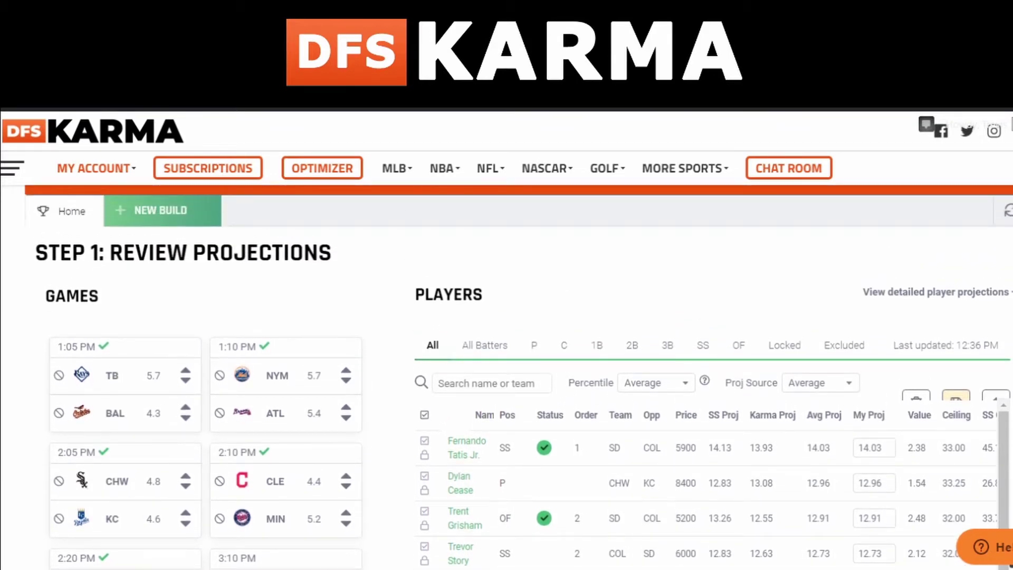
scroll(518, 376, "up", 1)
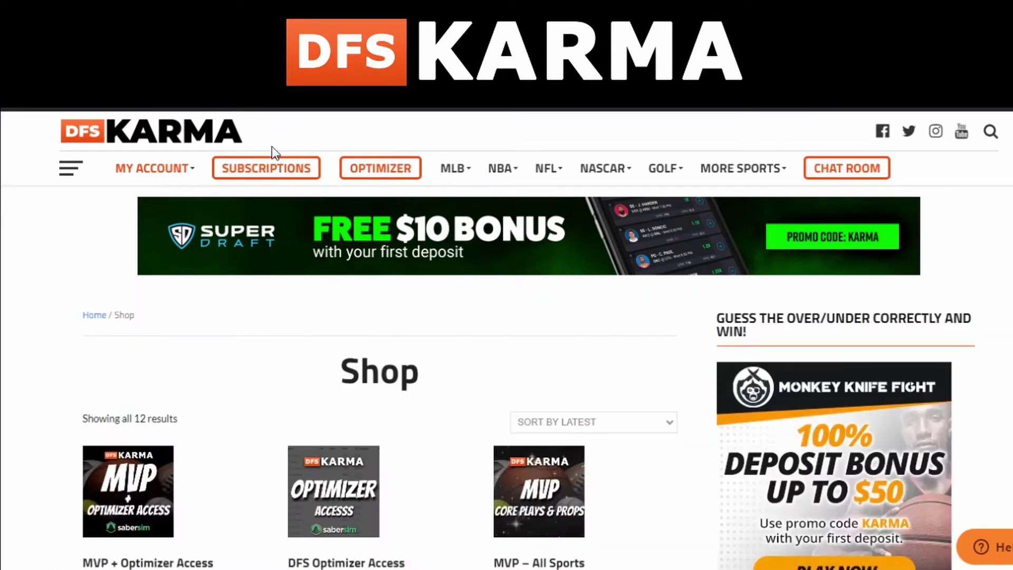
scroll(20, 295, "down", 2)
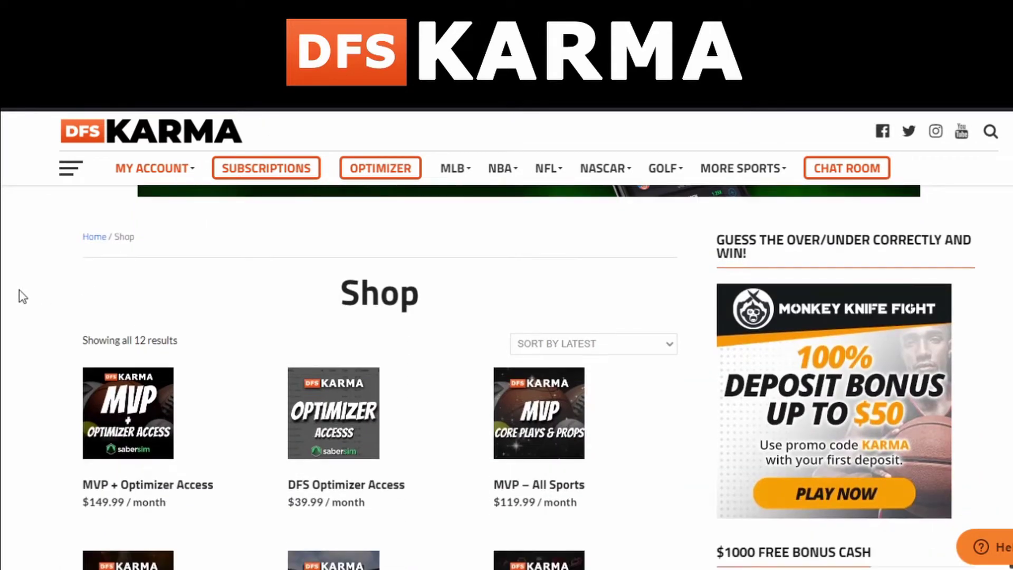
scroll(19, 292, "down", 2)
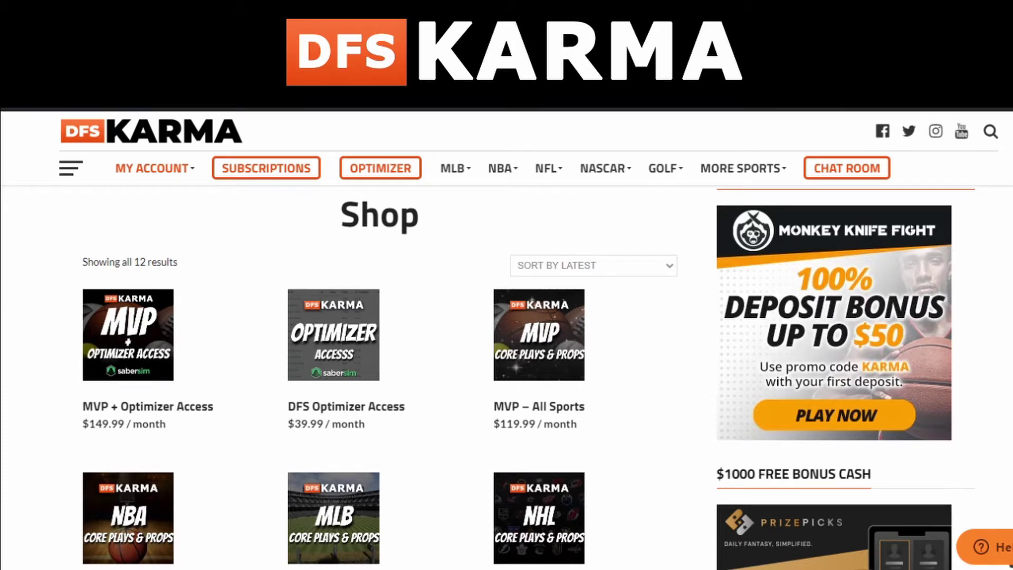
scroll(527, 377, "down", 6)
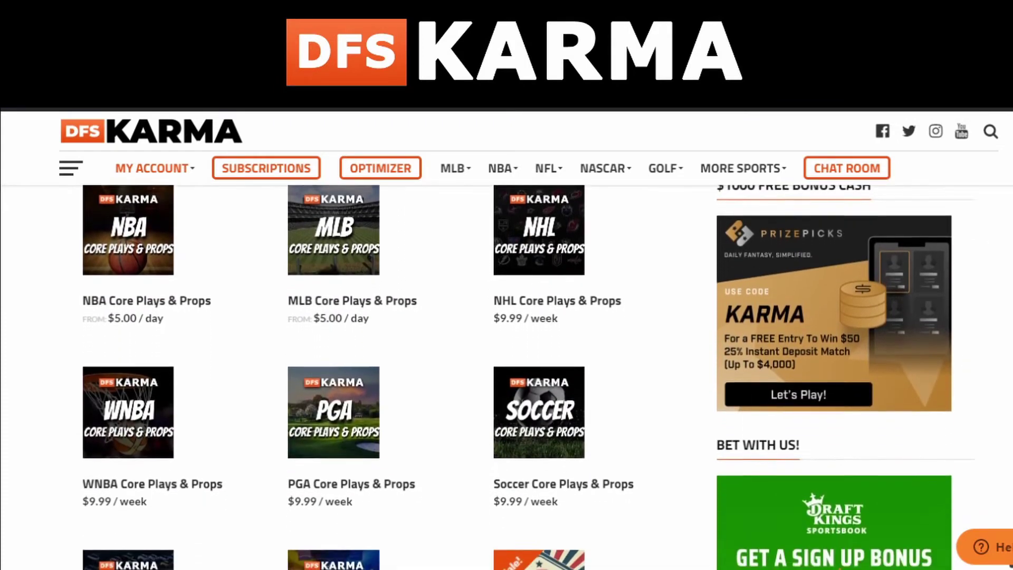
scroll(527, 377, "down", 2)
scroll(527, 376, "up", 4)
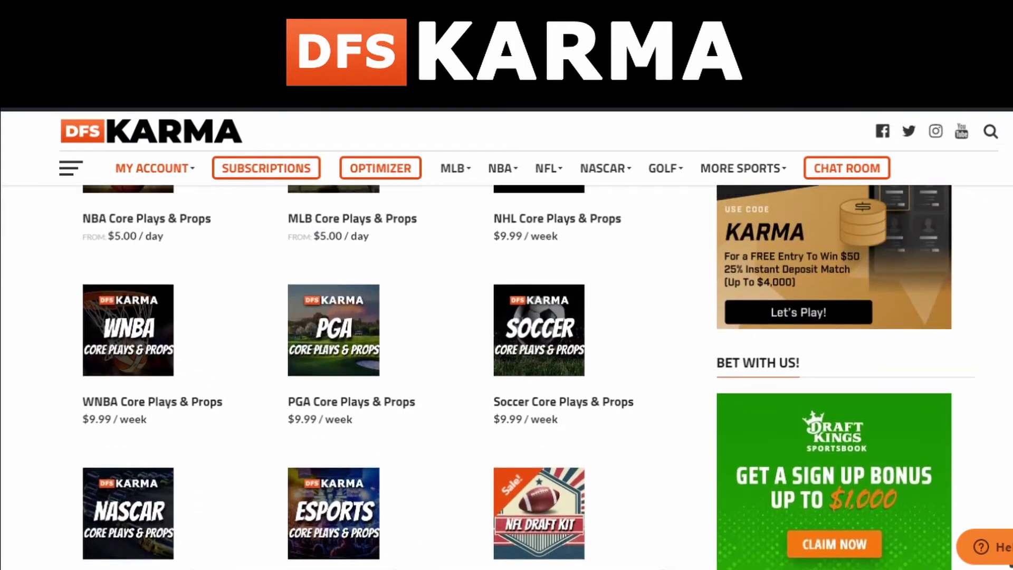
scroll(527, 376, "up", 5)
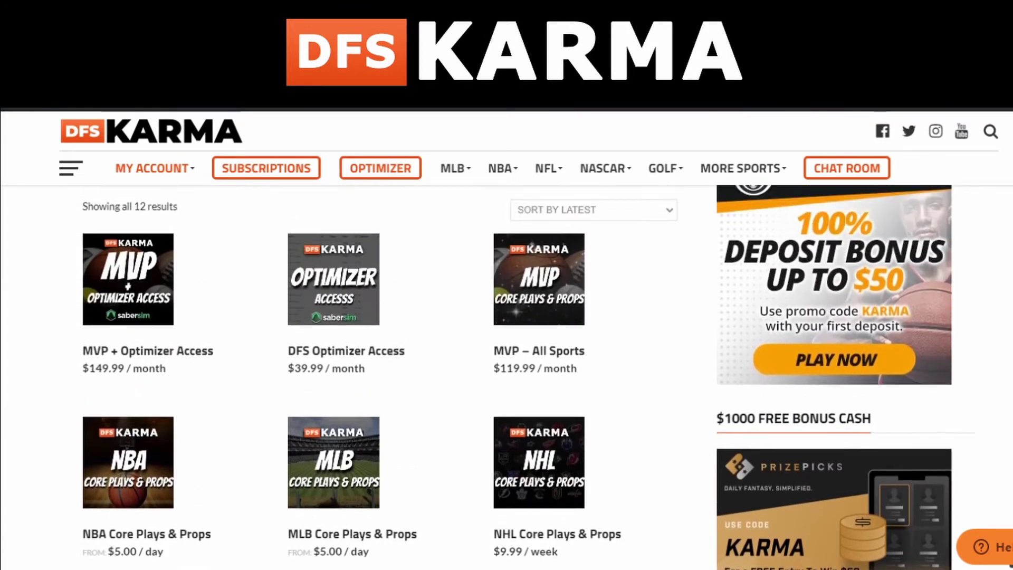
scroll(528, 377, "up", 3)
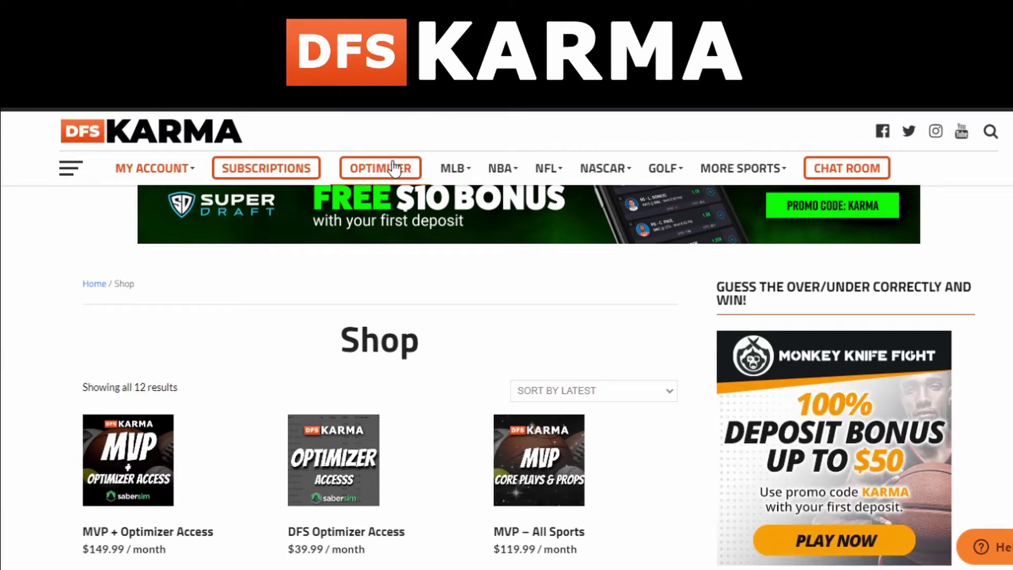
left_click(378, 167)
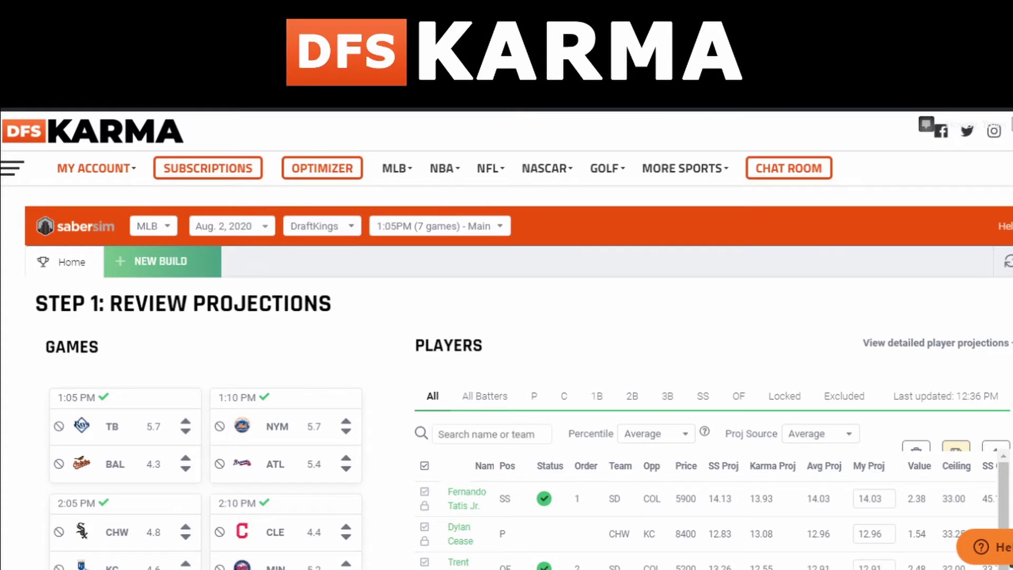
scroll(519, 383, "down", 3)
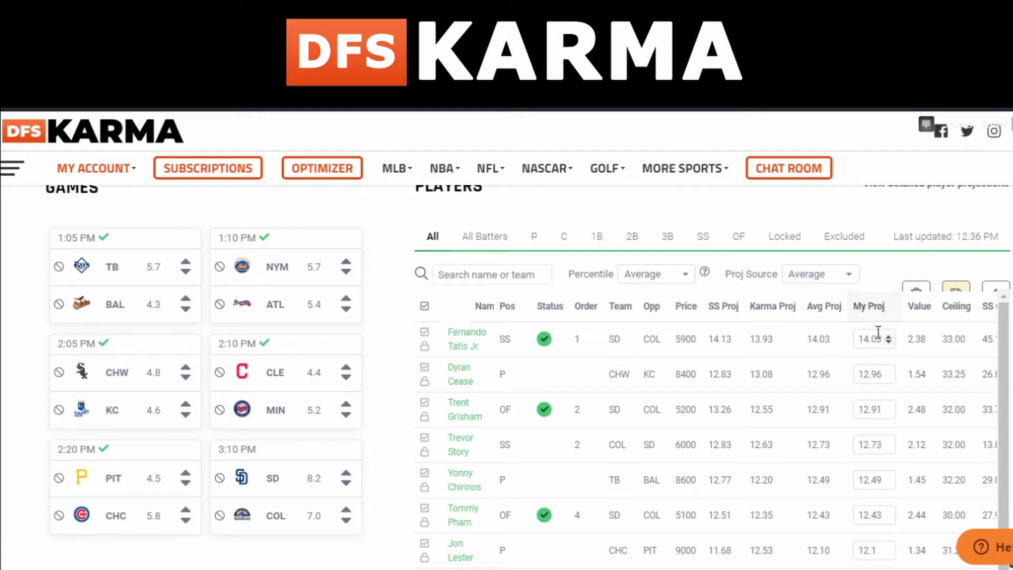
left_click(830, 277)
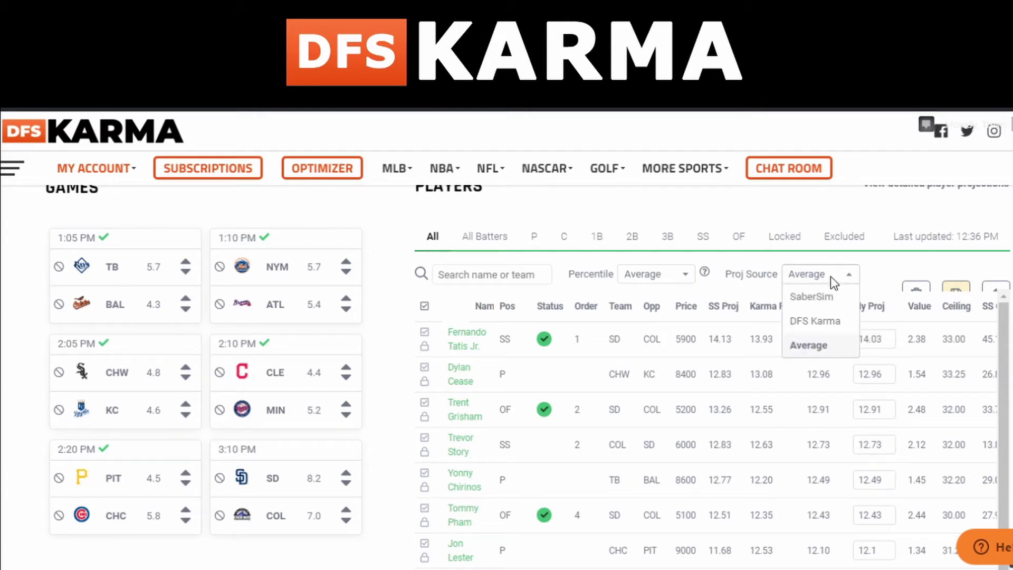
left_click(813, 297)
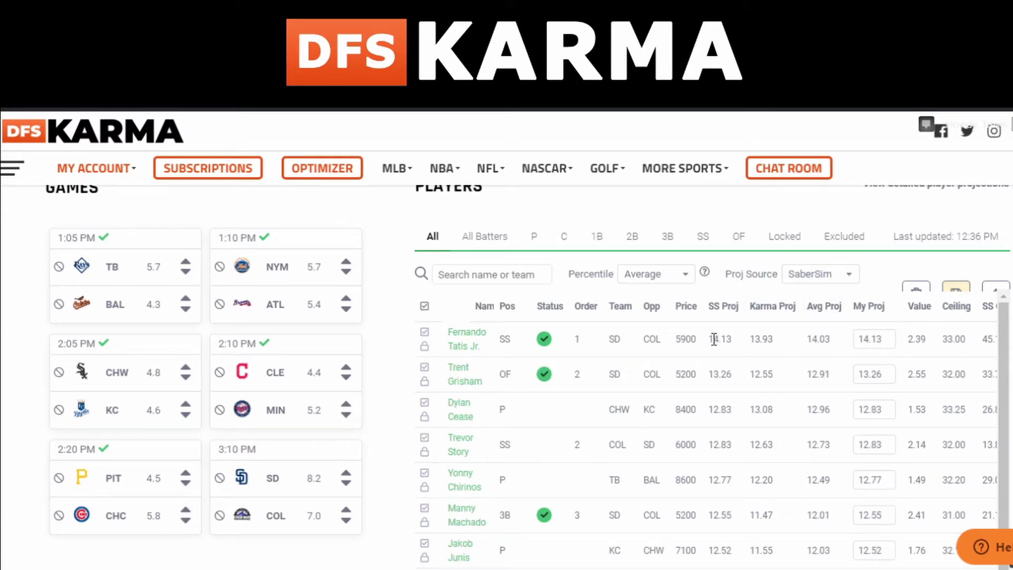
left_click_drag(712, 342, 746, 348)
left_click_drag(880, 338, 860, 340)
left_click(818, 279)
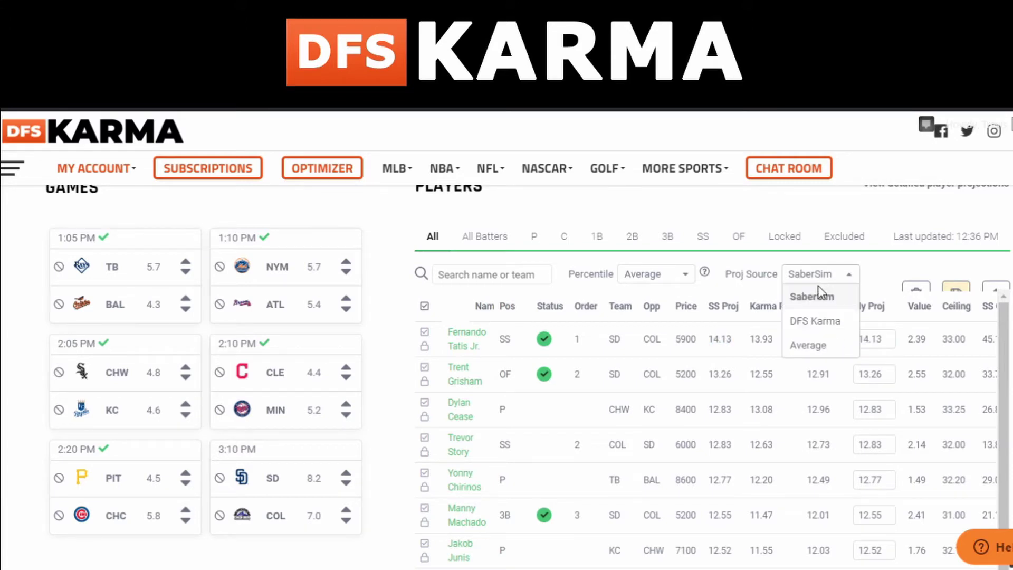
left_click(819, 320)
left_click_drag(753, 342, 767, 343)
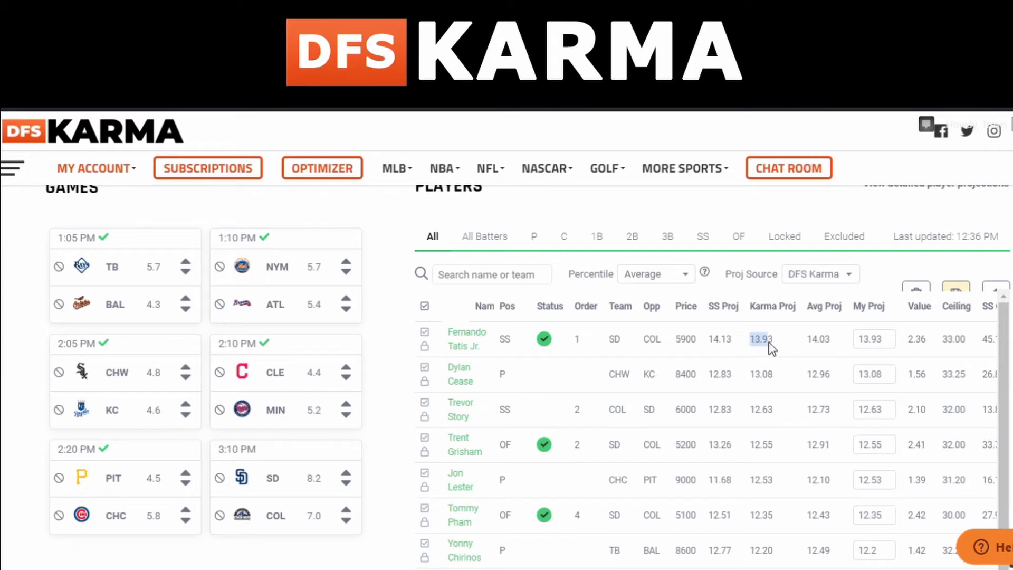
left_click_drag(860, 339, 890, 341)
left_click(802, 274)
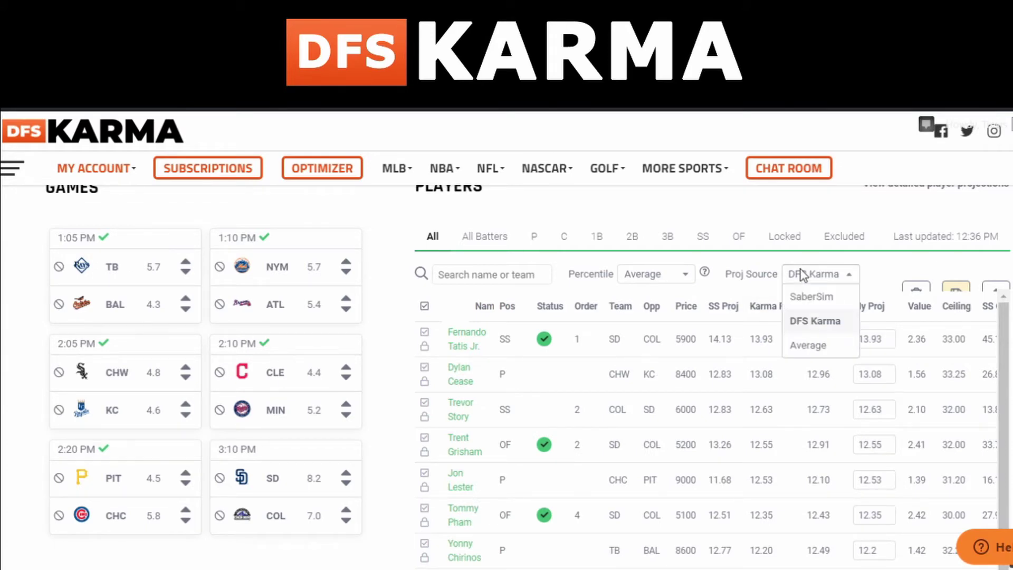
left_click(808, 346)
left_click_drag(807, 348, 832, 346)
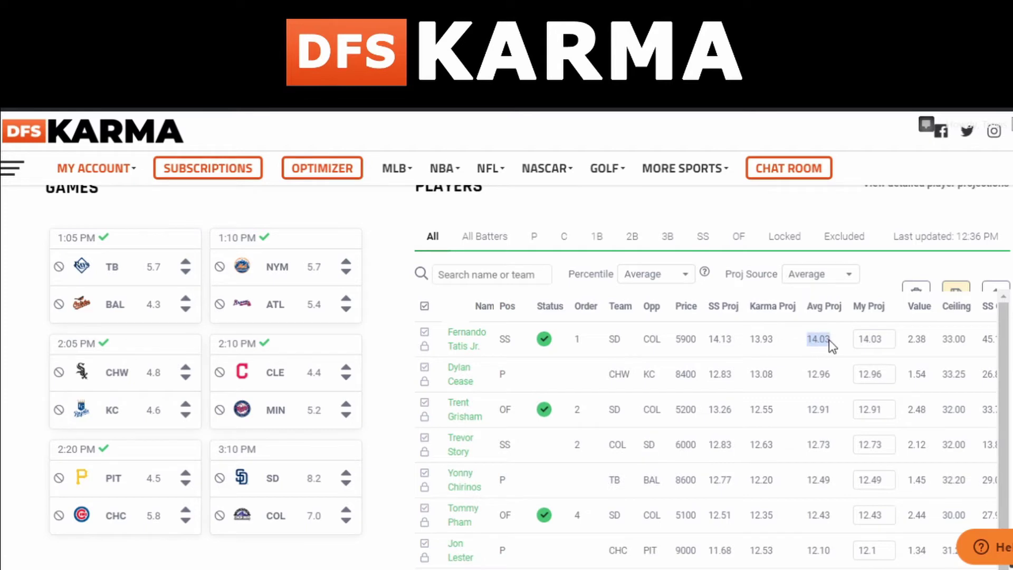
left_click(866, 339)
Step: Exclude and re-include the top shortstop, then lock and unlock him, leaving him neutral
scroll(641, 337, "up", 2)
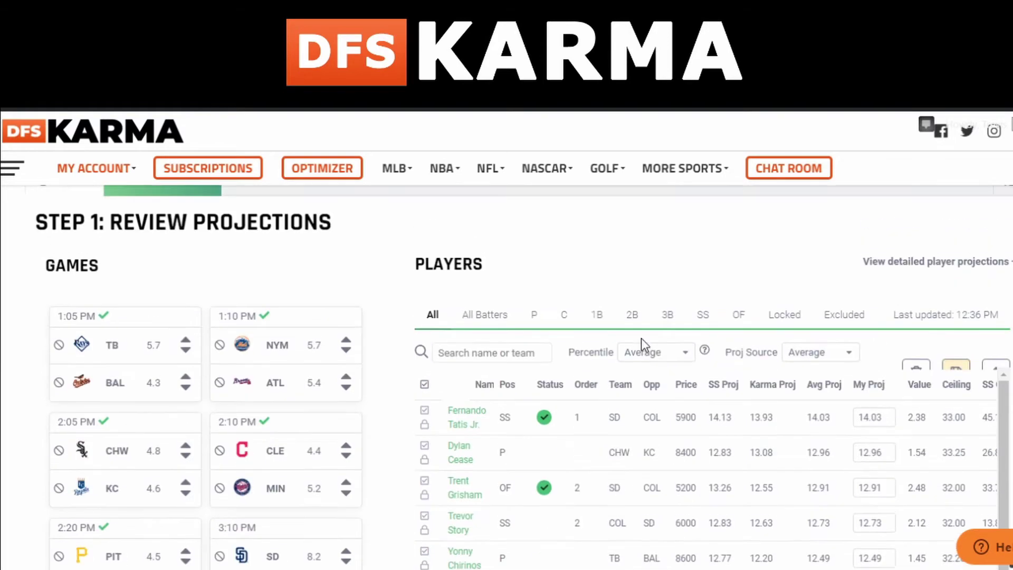
left_click(424, 412)
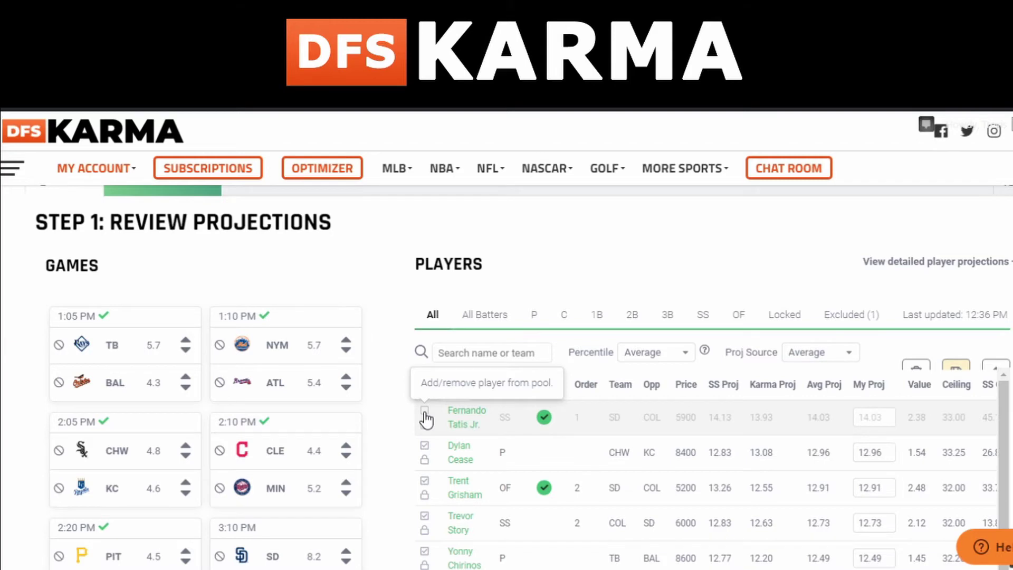
left_click(426, 413)
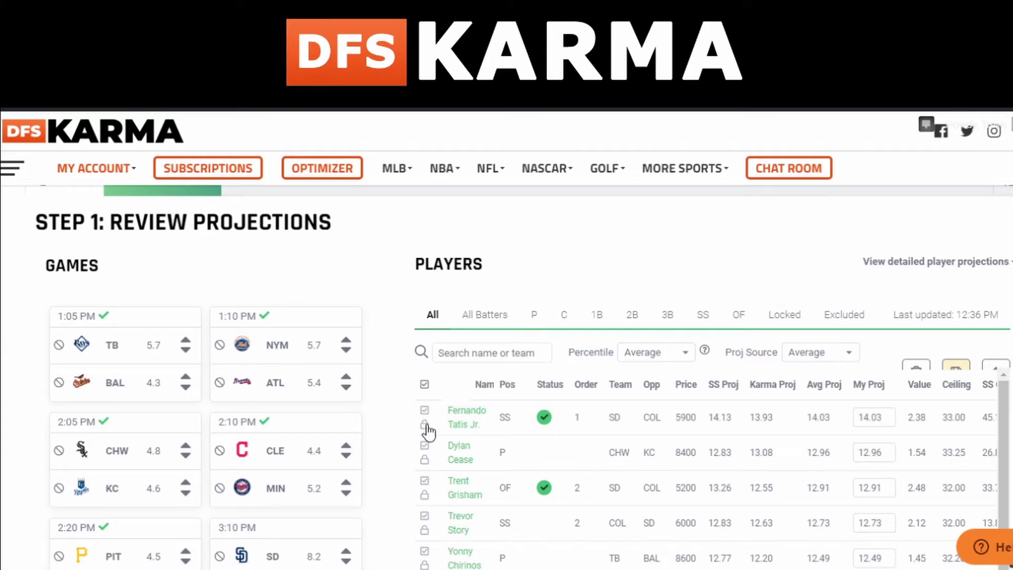
left_click(425, 425)
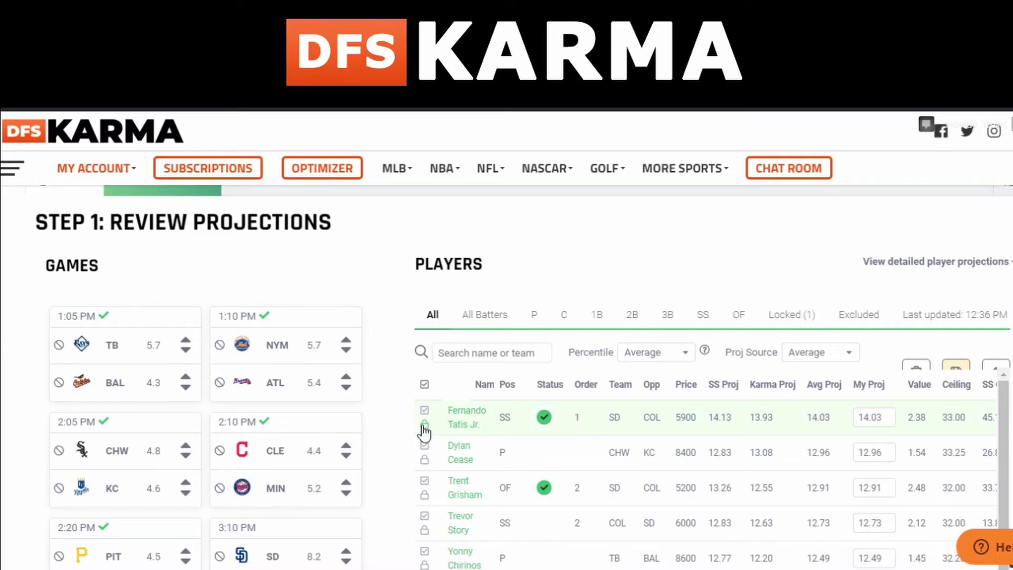
left_click(424, 425)
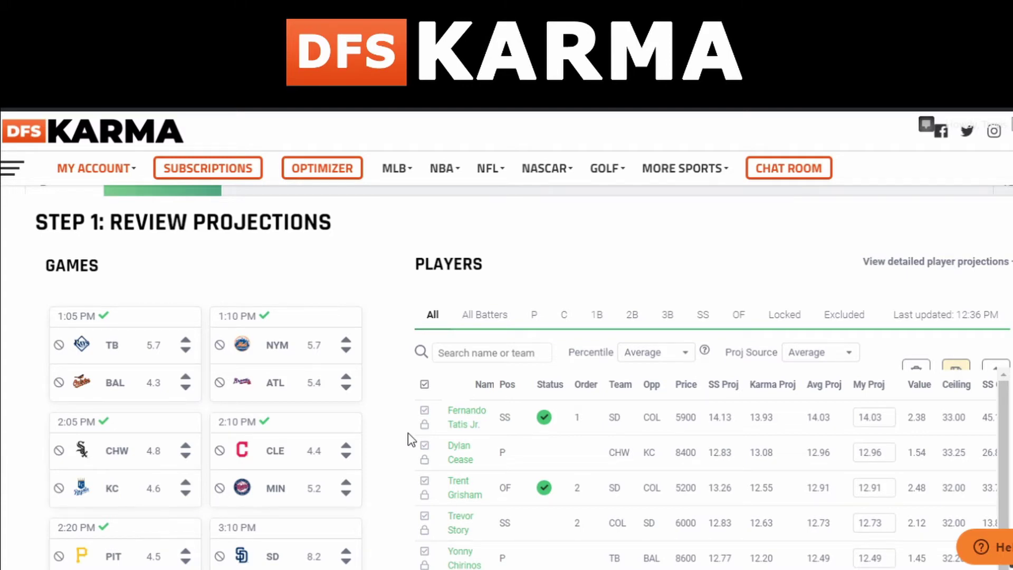
scroll(408, 432, "up", 2)
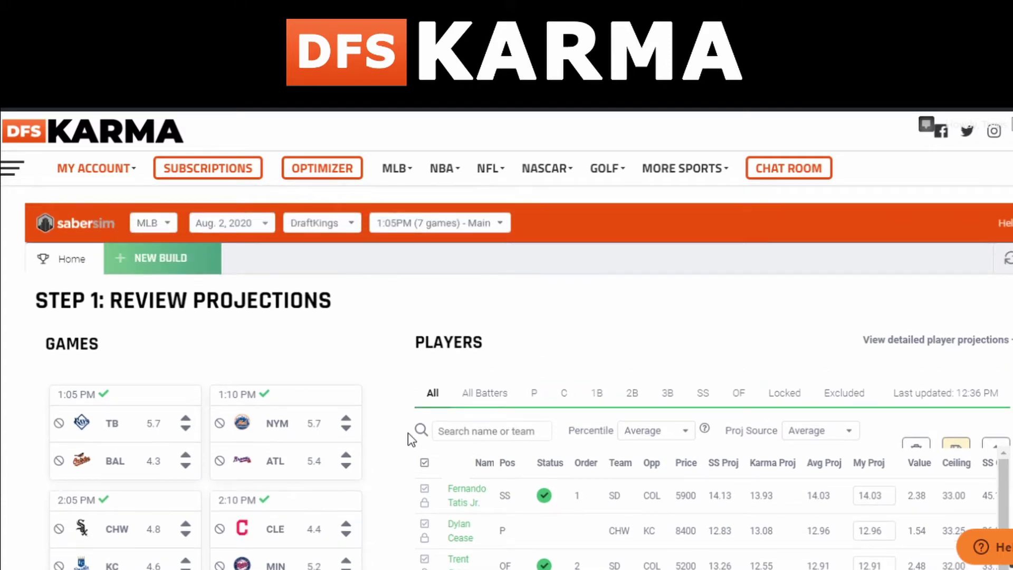
Step: Start a new build, keeping GPP contest style and the 20-max entry limit
left_click(153, 264)
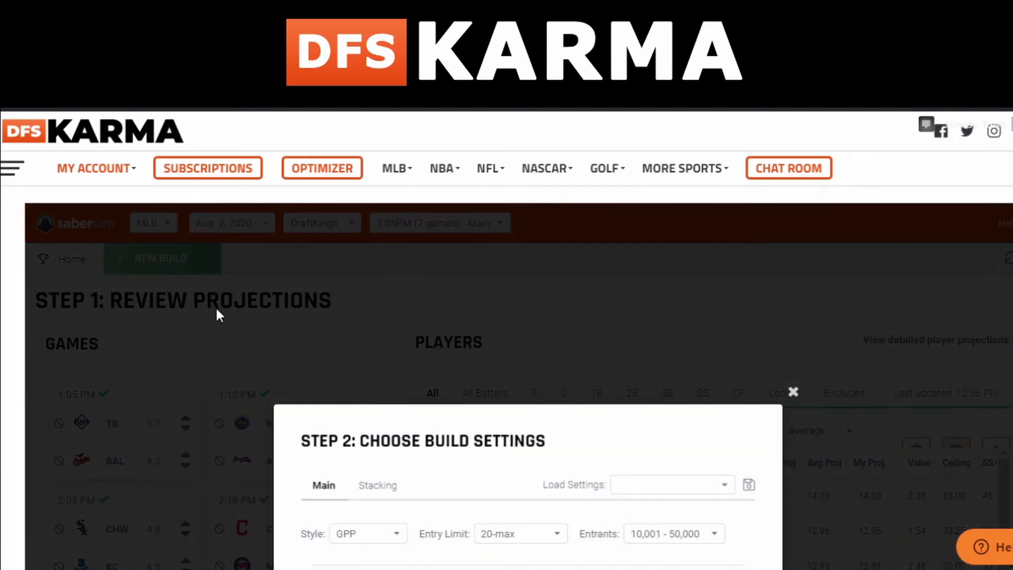
scroll(533, 317, "down", 2)
left_click(489, 301)
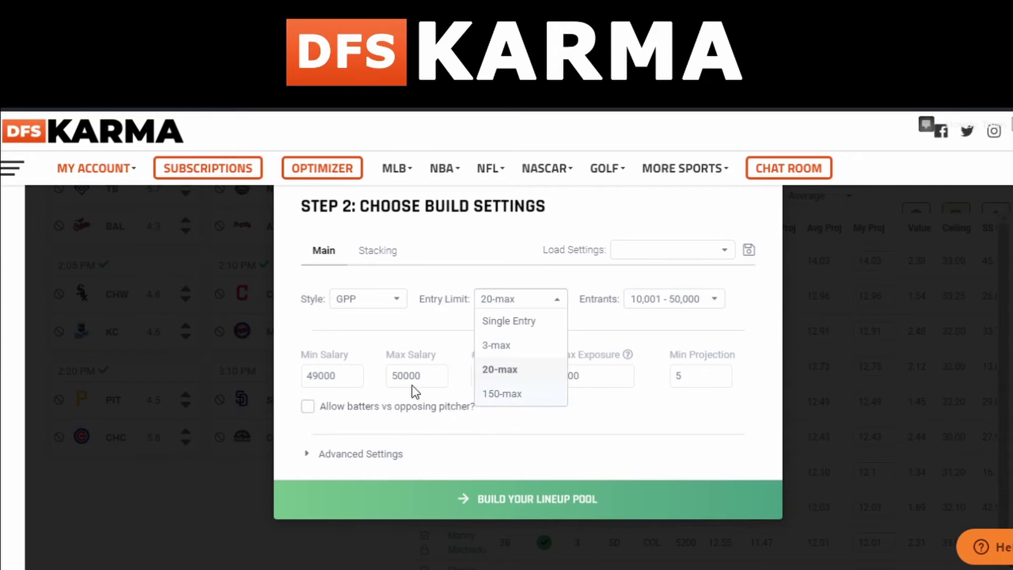
left_click(373, 302)
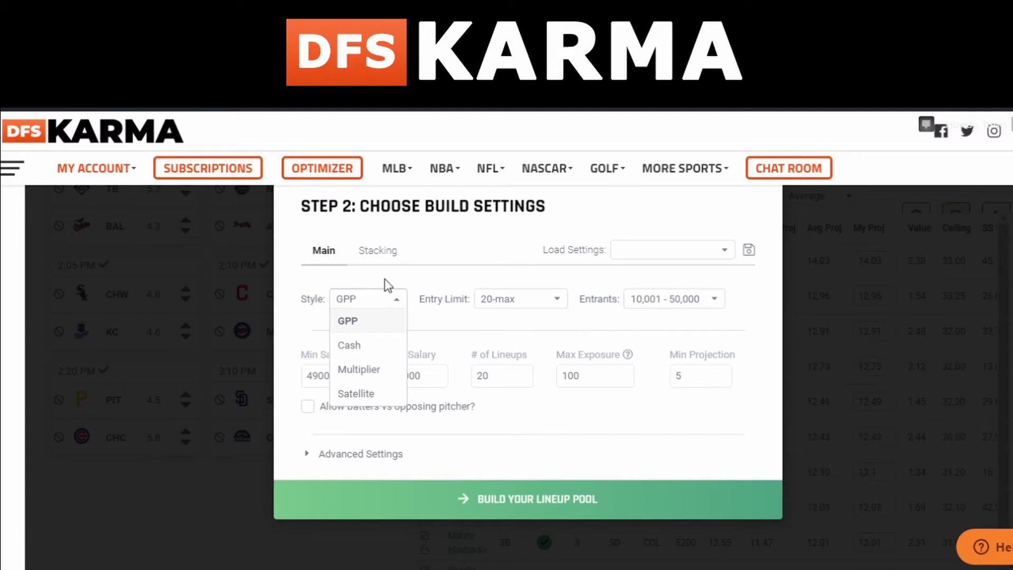
left_click(388, 279)
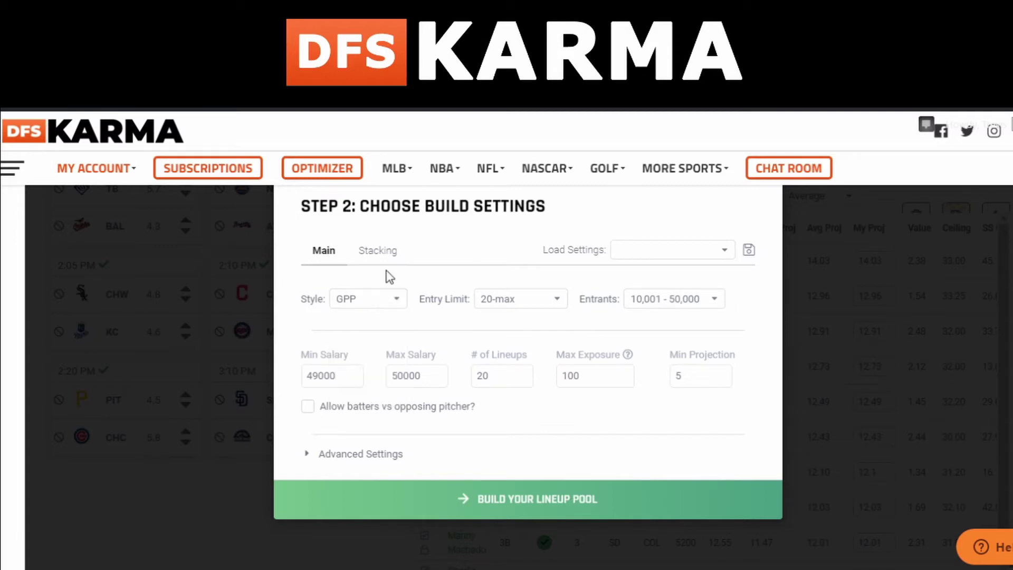
left_click(376, 302)
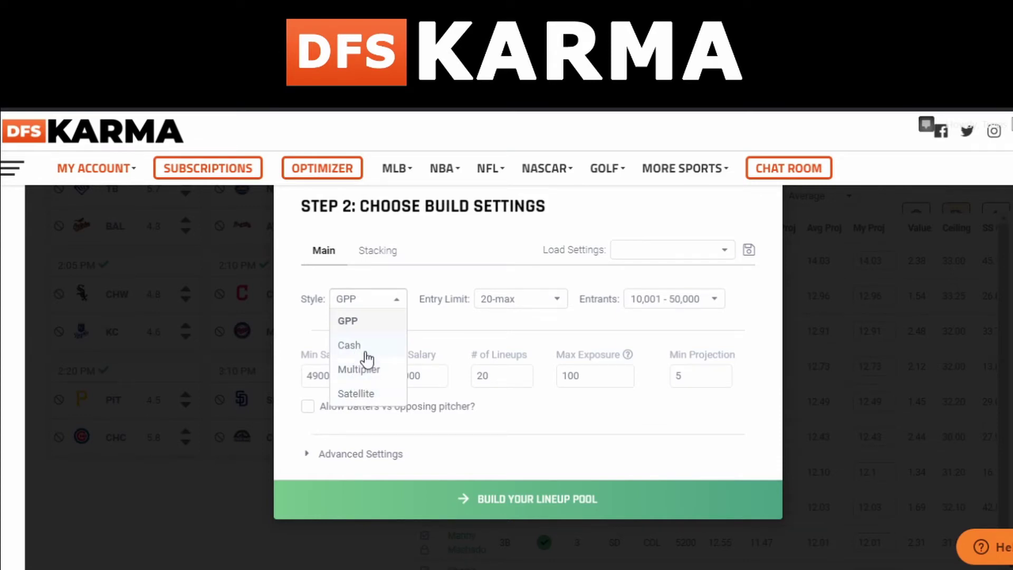
left_click(496, 299)
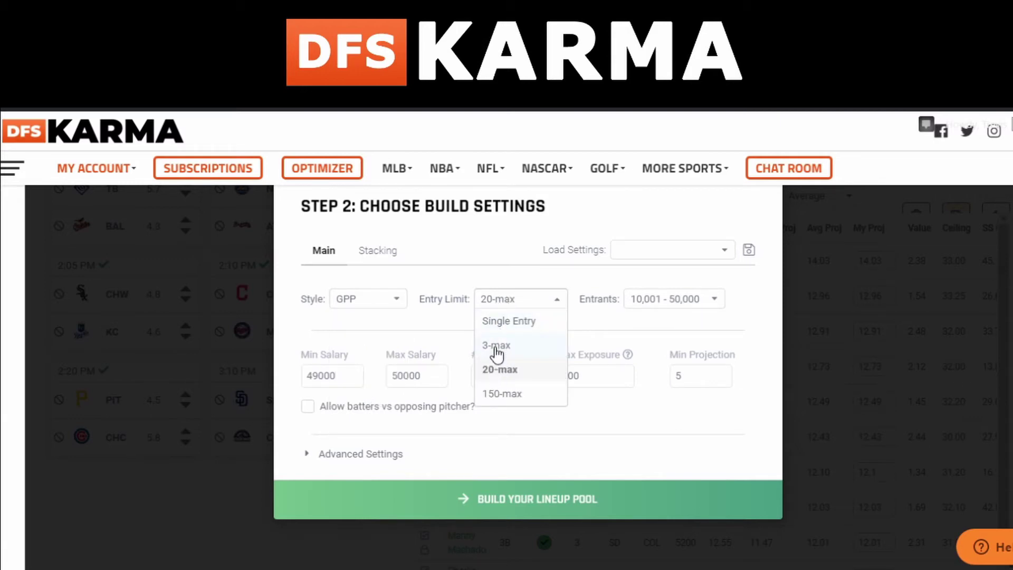
left_click(513, 278)
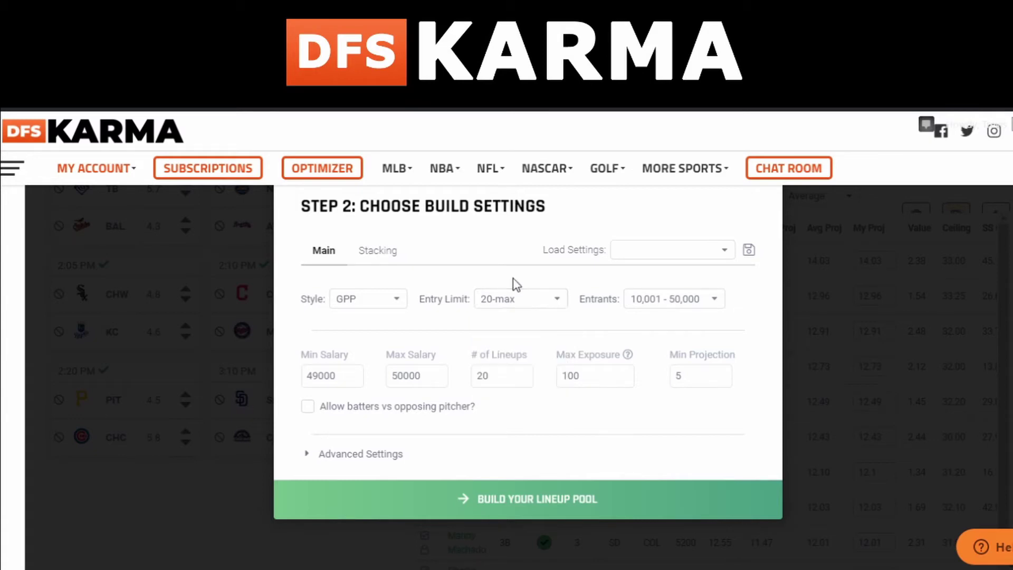
Step: Leave entrants at 10,001 - 50,000 and expand the Advanced Settings
left_click(642, 308)
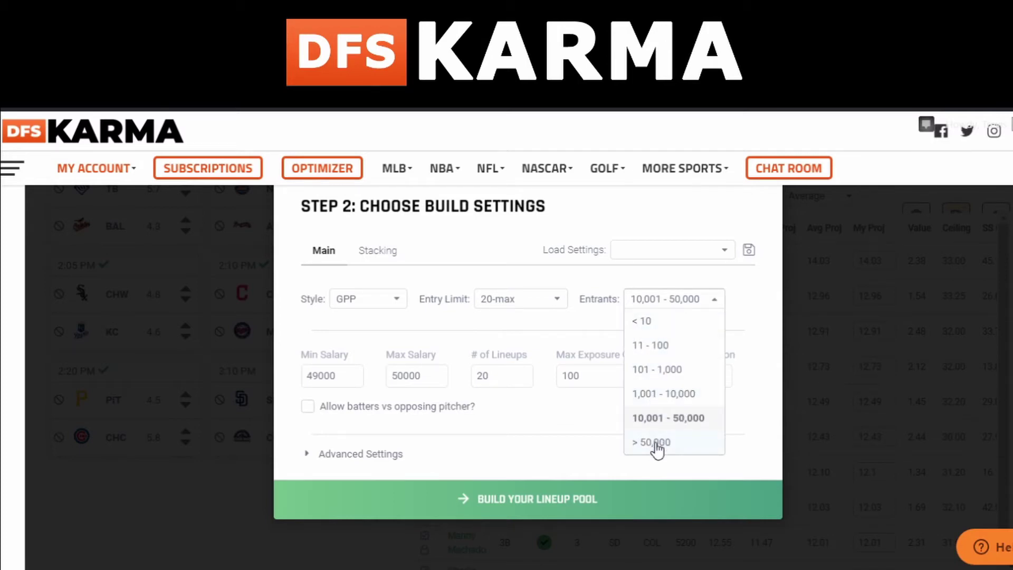
left_click(658, 303)
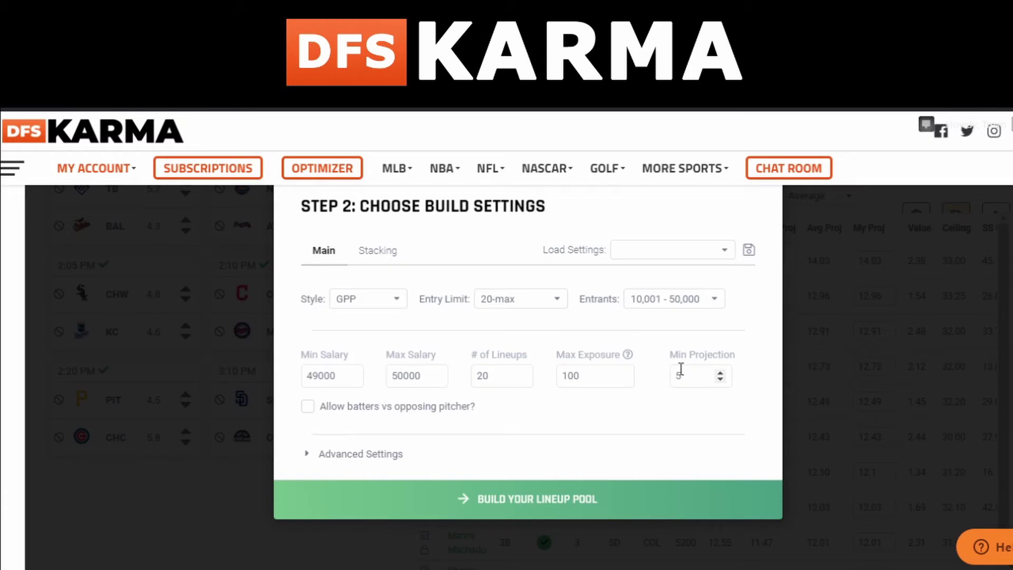
scroll(622, 350, "down", 2)
scroll(475, 341, "up", 2)
left_click(346, 454)
Step: Switch the contest style to Cash and back to GPP
scroll(425, 378, "down", 3)
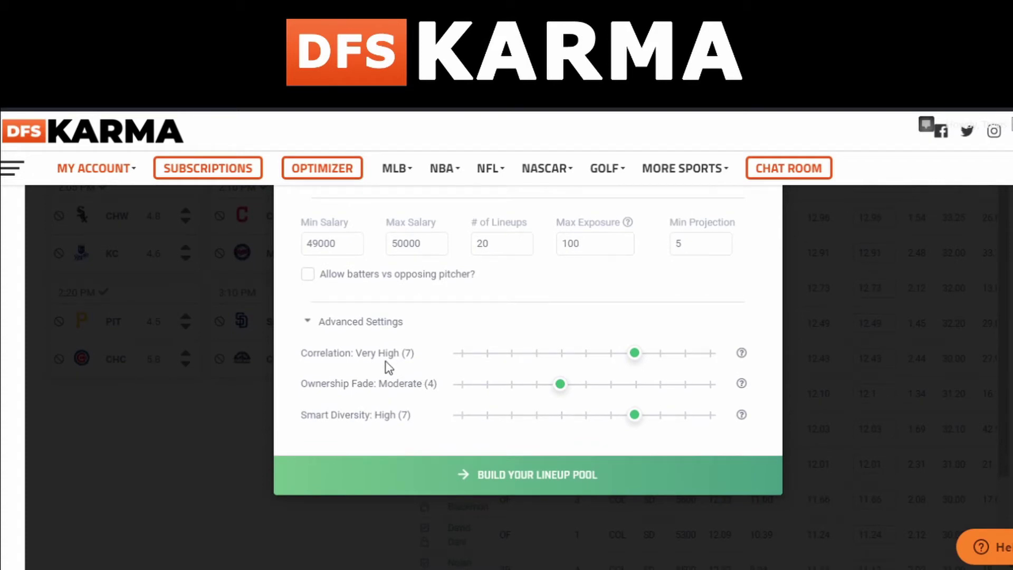
scroll(389, 367, "up", 2)
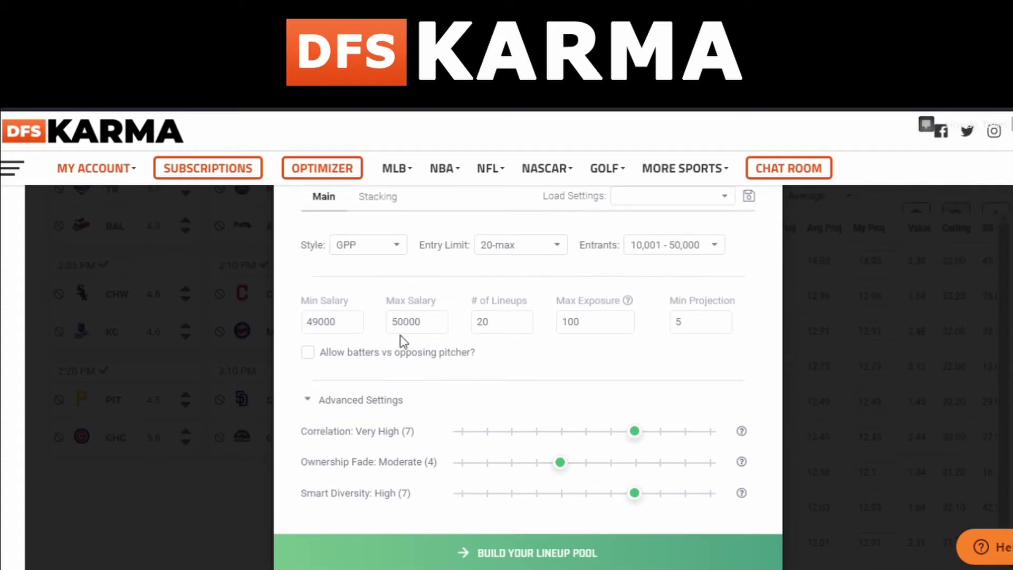
left_click(373, 245)
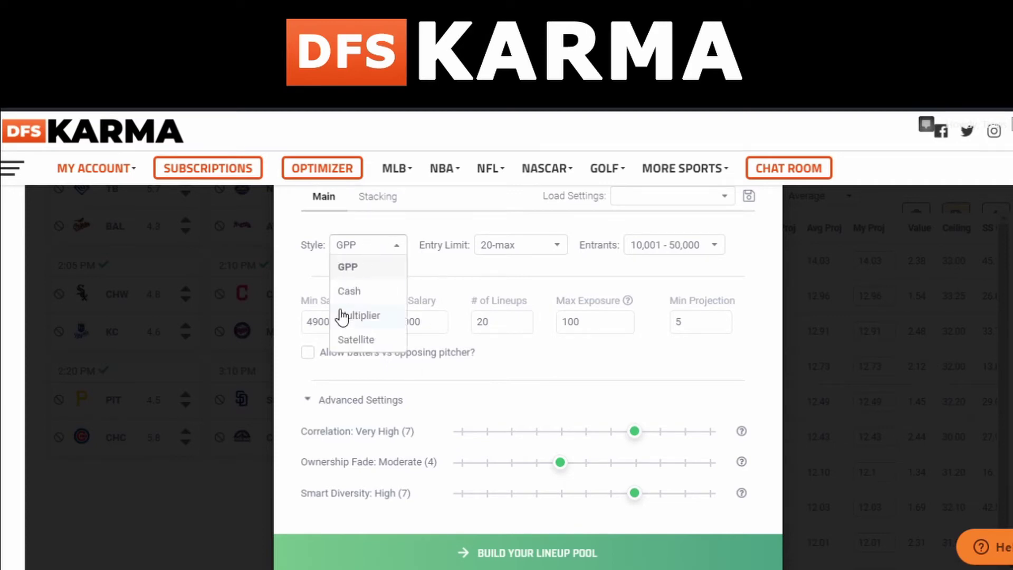
left_click(344, 293)
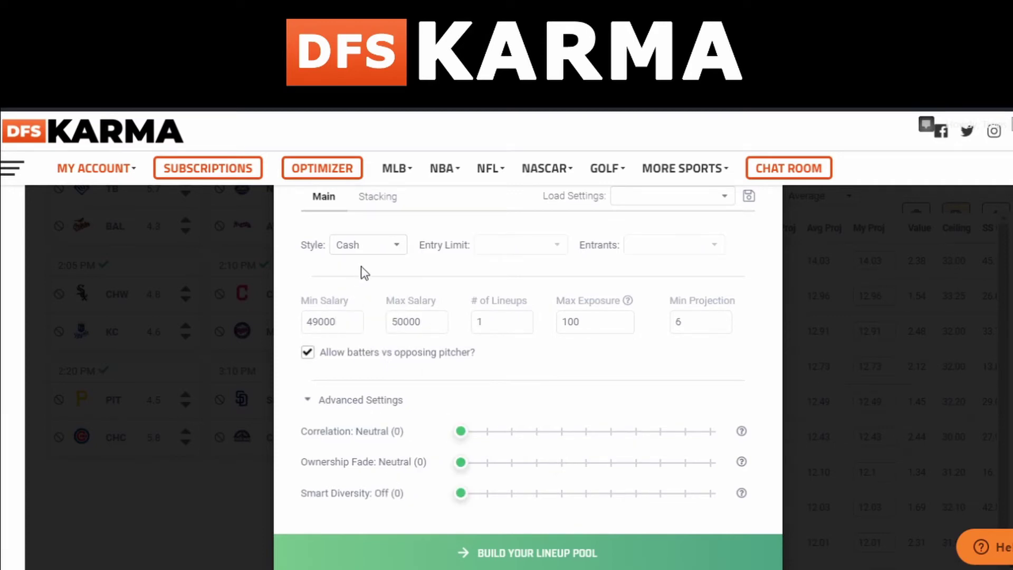
left_click(368, 250)
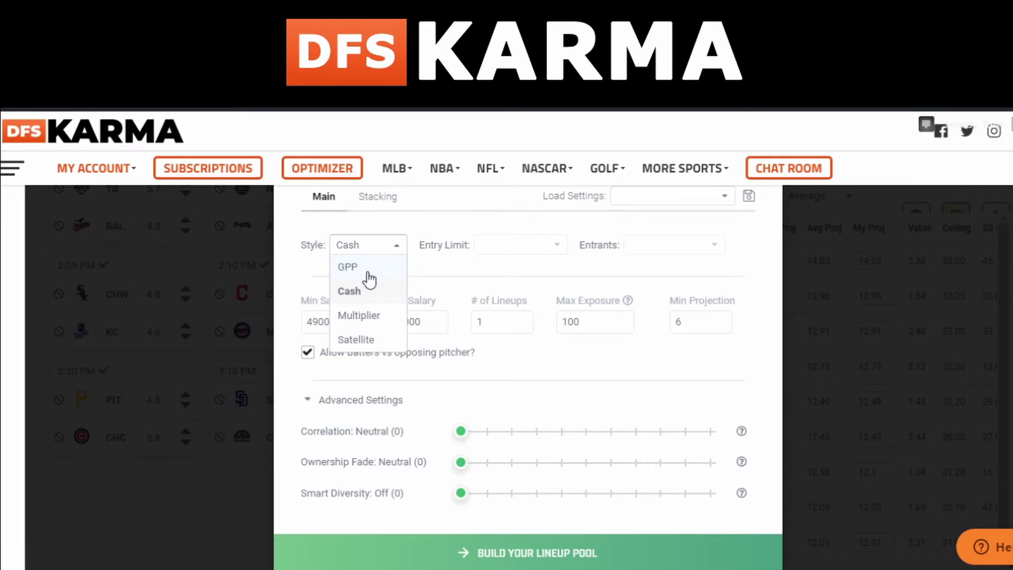
left_click(369, 279)
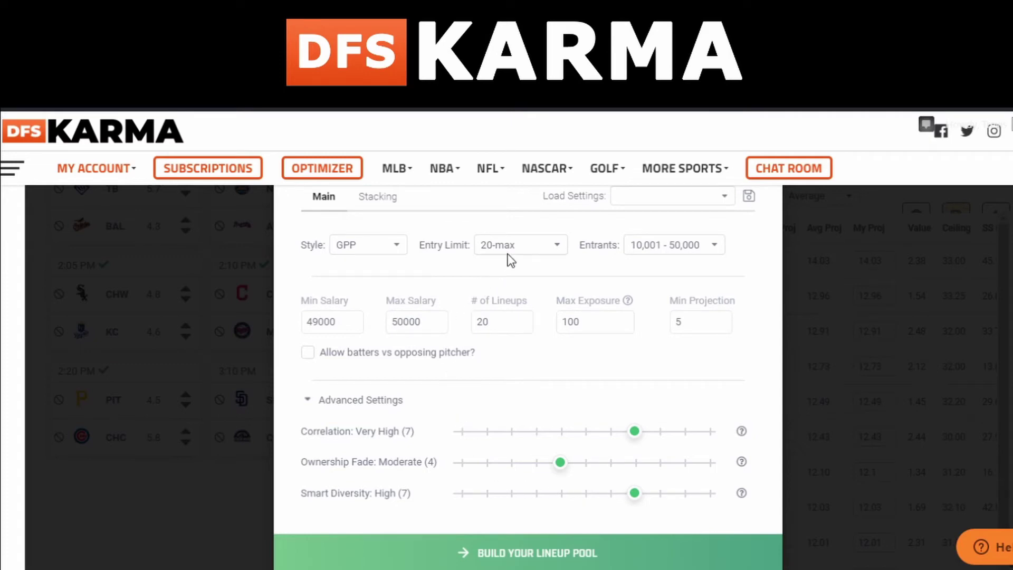
Step: Set Entrants to 1,001 - 10,000
scroll(464, 336, "up", 2)
left_click(647, 327)
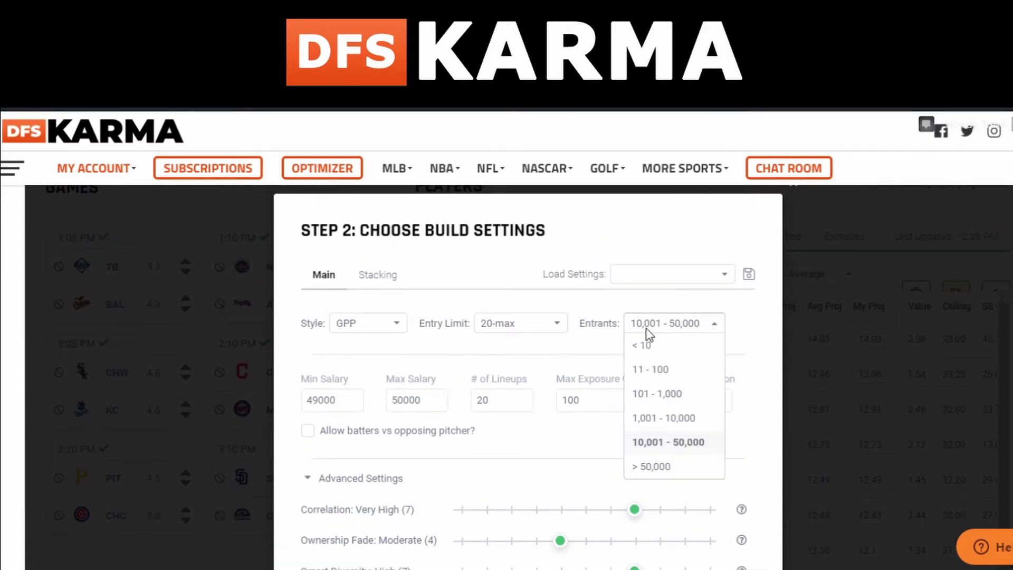
left_click(670, 420)
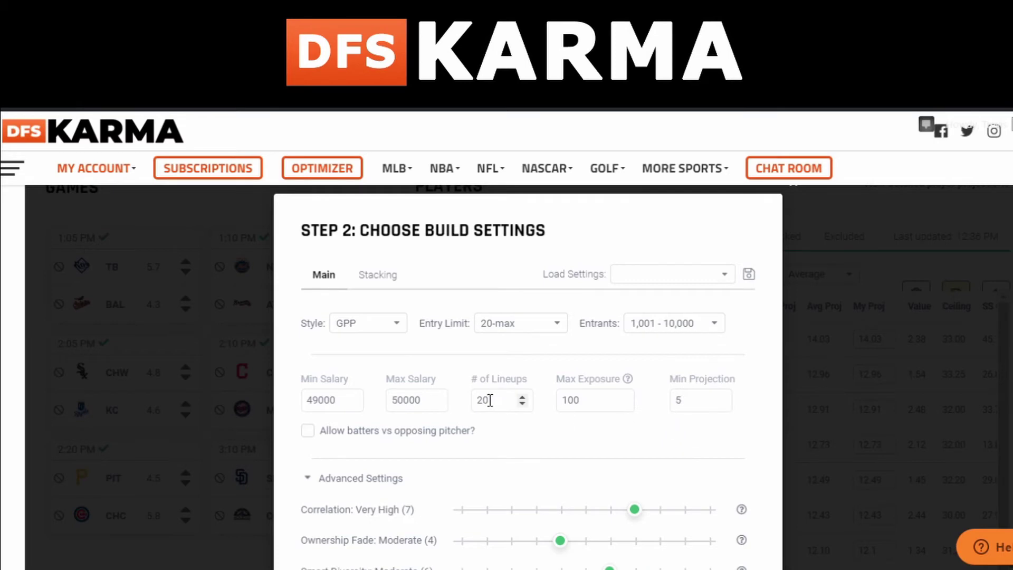
scroll(493, 400, "down", 2)
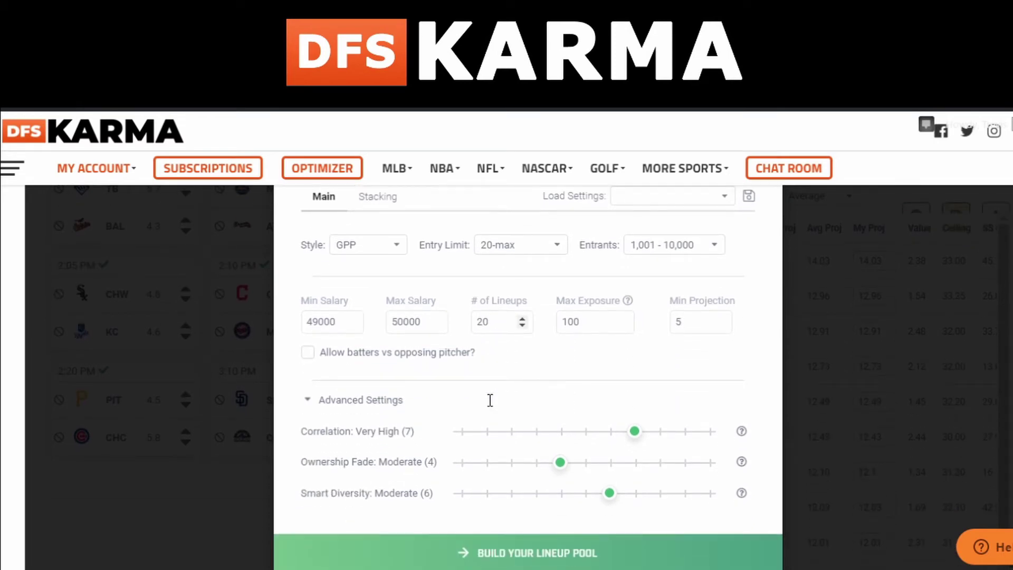
scroll(491, 400, "up", 2)
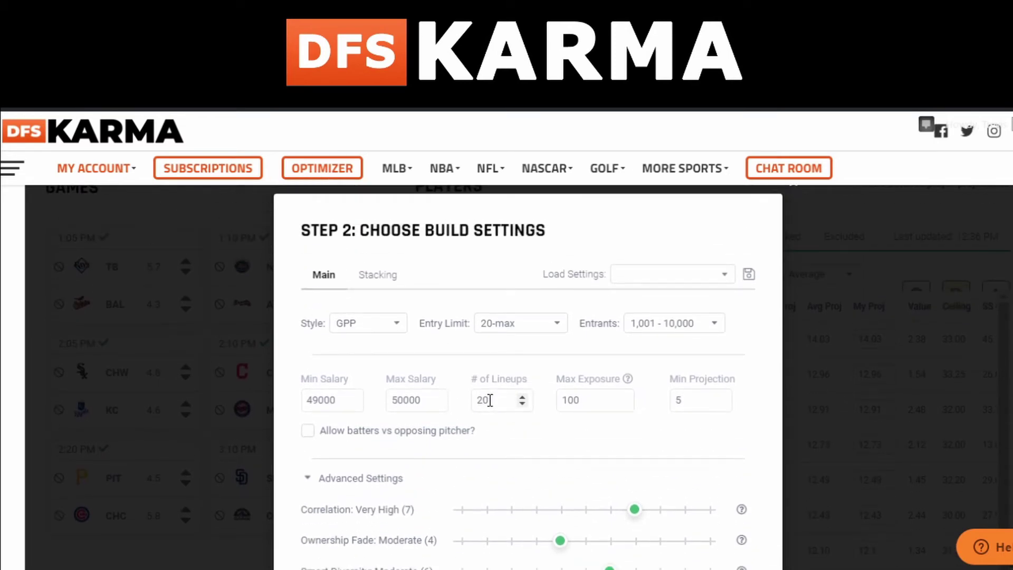
left_click(369, 276)
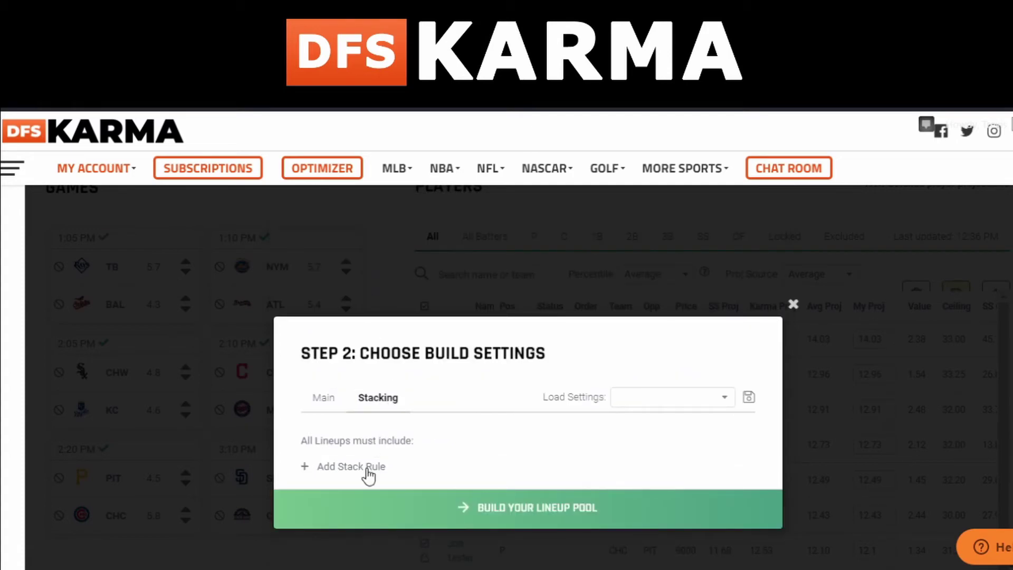
scroll(422, 428, "down", 2)
left_click(305, 389)
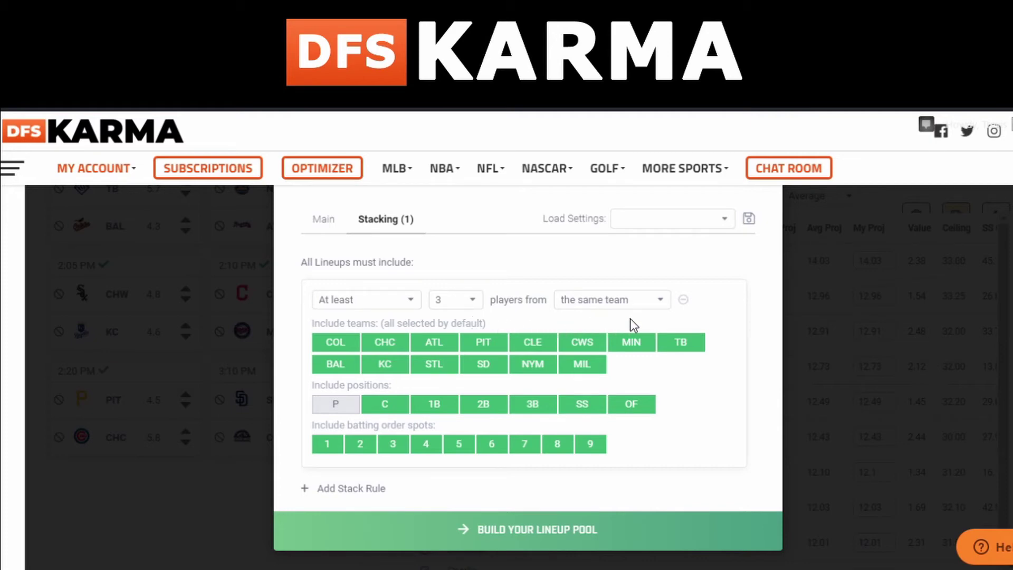
scroll(381, 343, "up", 2)
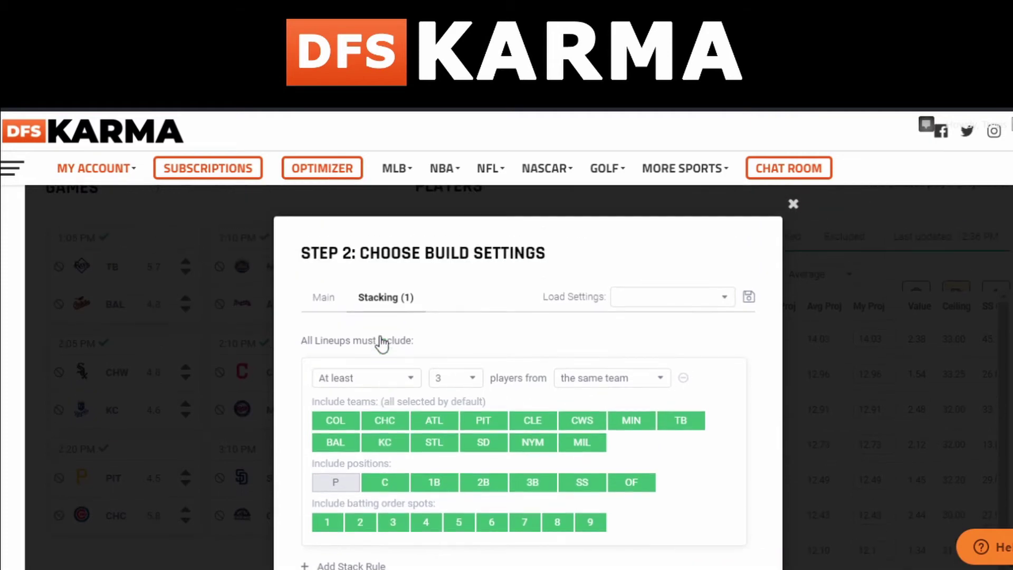
scroll(355, 323, "down", 2)
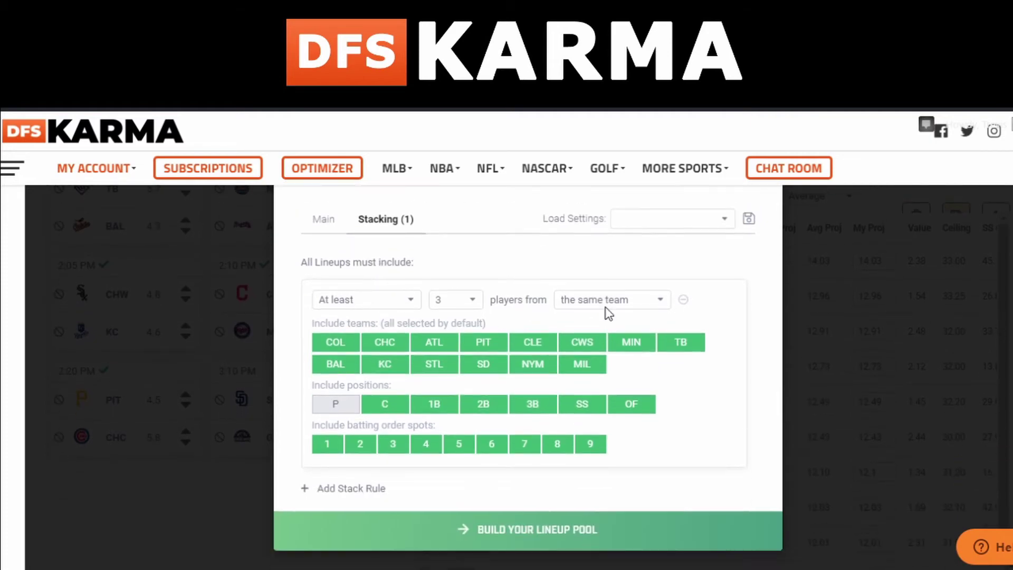
left_click(683, 301)
left_click(319, 321)
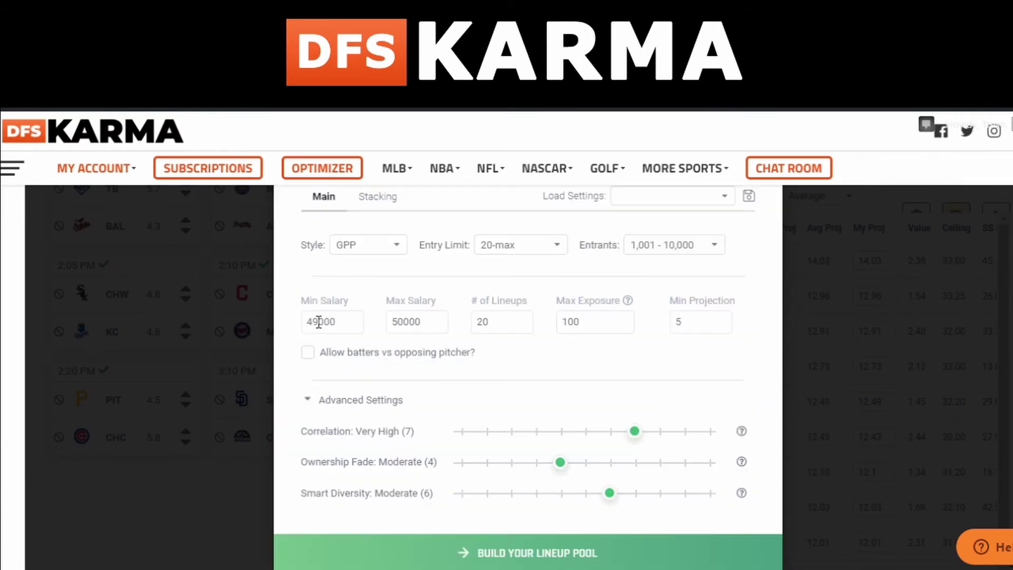
scroll(527, 327, "down", 2)
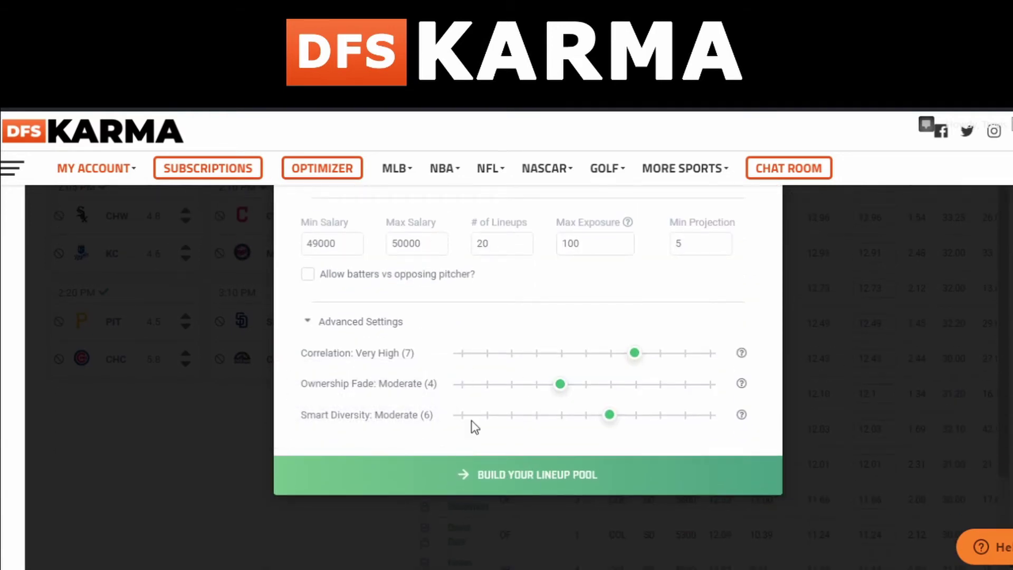
scroll(473, 425, "up", 2)
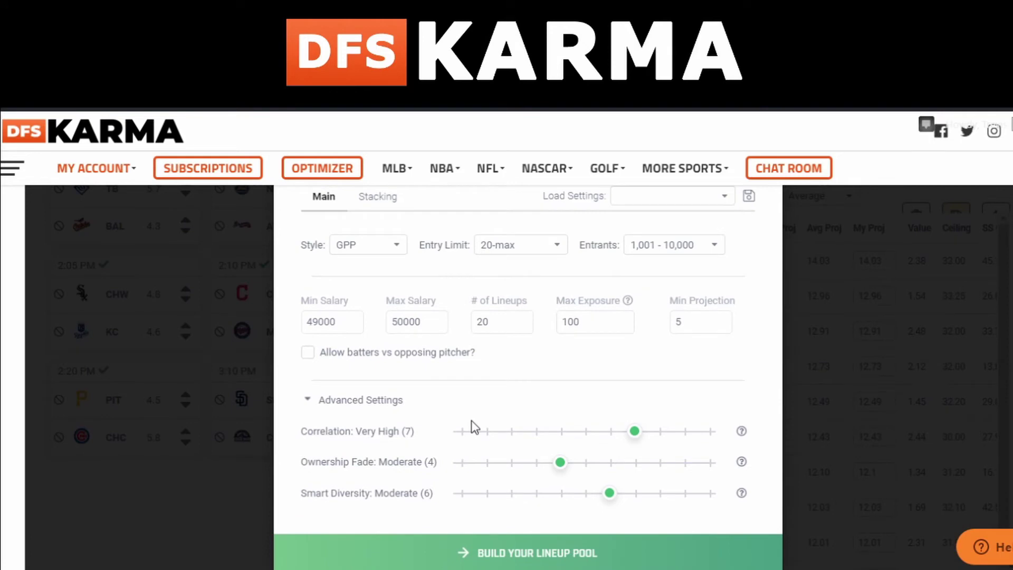
scroll(472, 425, "down", 2)
scroll(475, 356, "up", 2)
Step: Generate the 1000-lineup pool and move on to Step 3 exposures
left_click(517, 551)
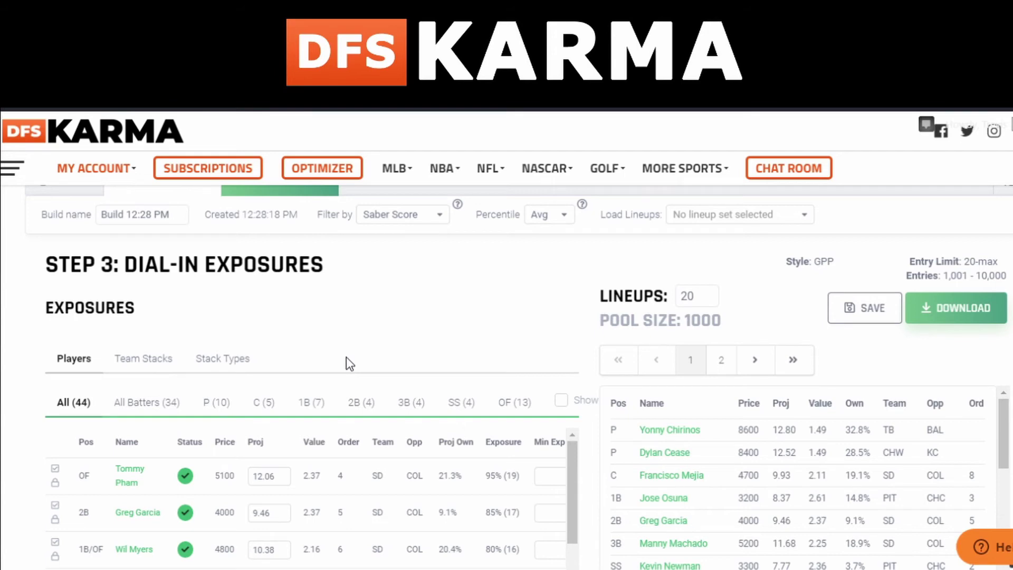
Step: Review the 1000-lineup pool size, leaving the lineup count at 20
scroll(346, 357, "up", 2)
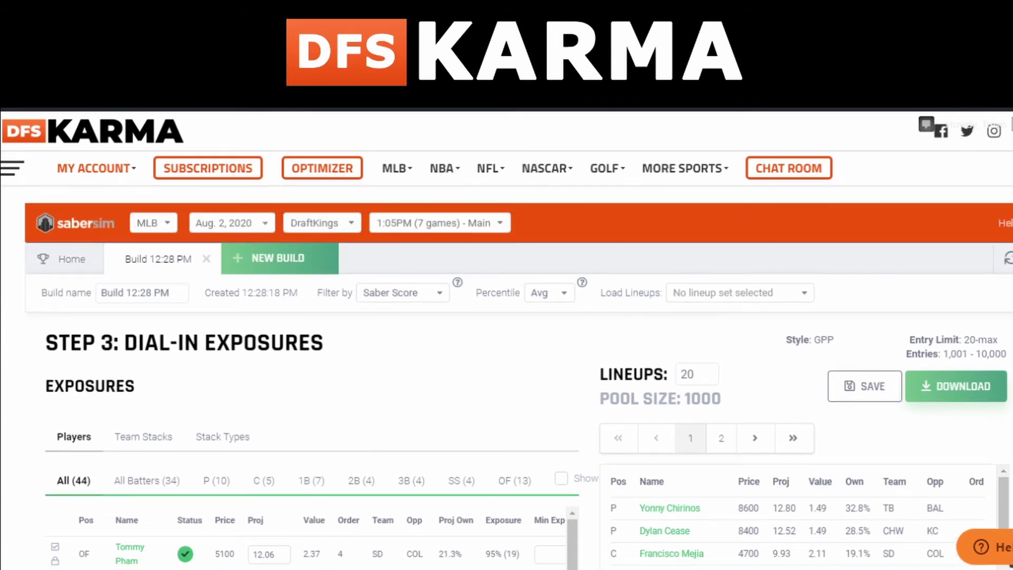
scroll(518, 379, "down", 1)
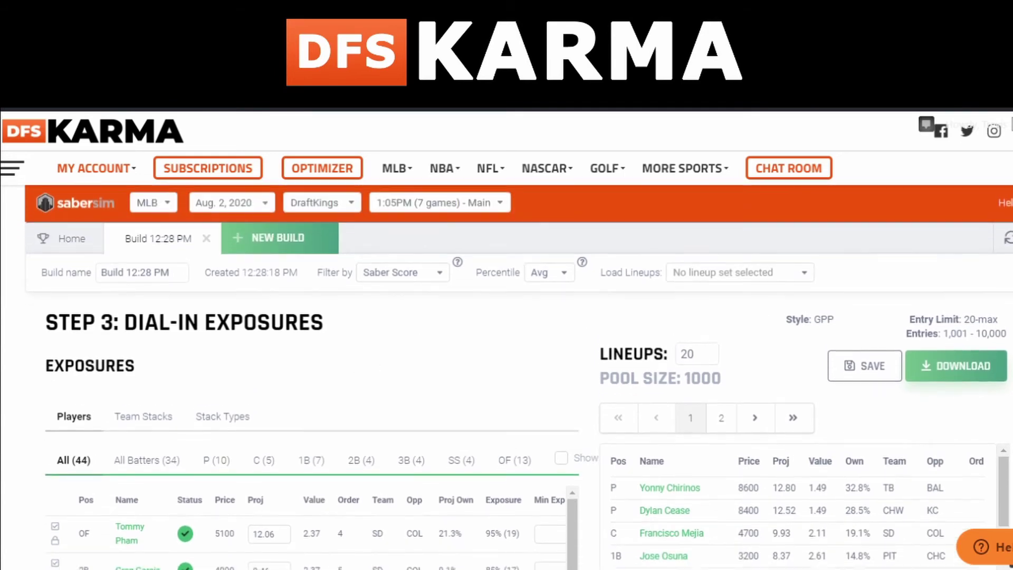
scroll(519, 377, "down", 1)
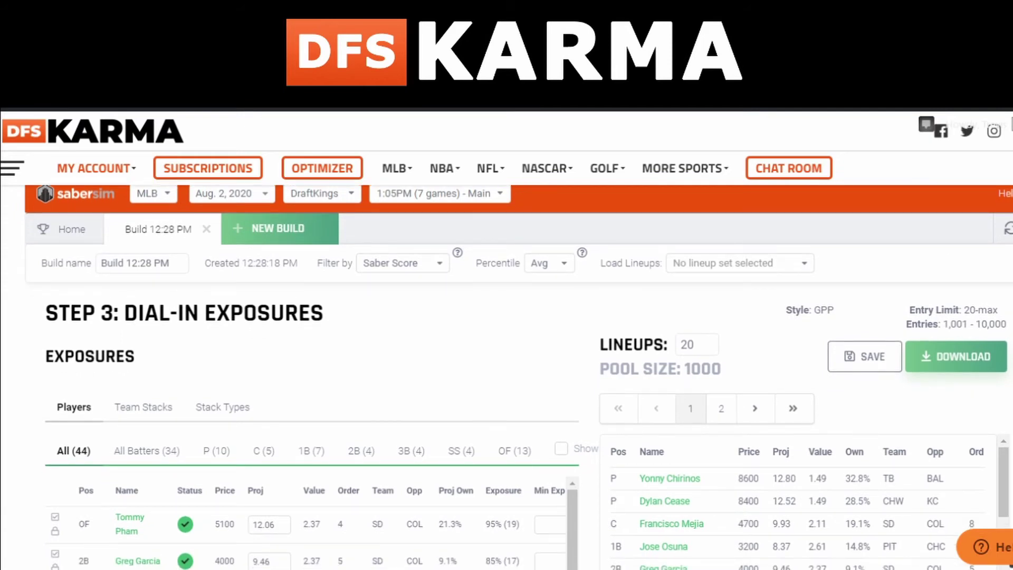
mouse_move(605, 372)
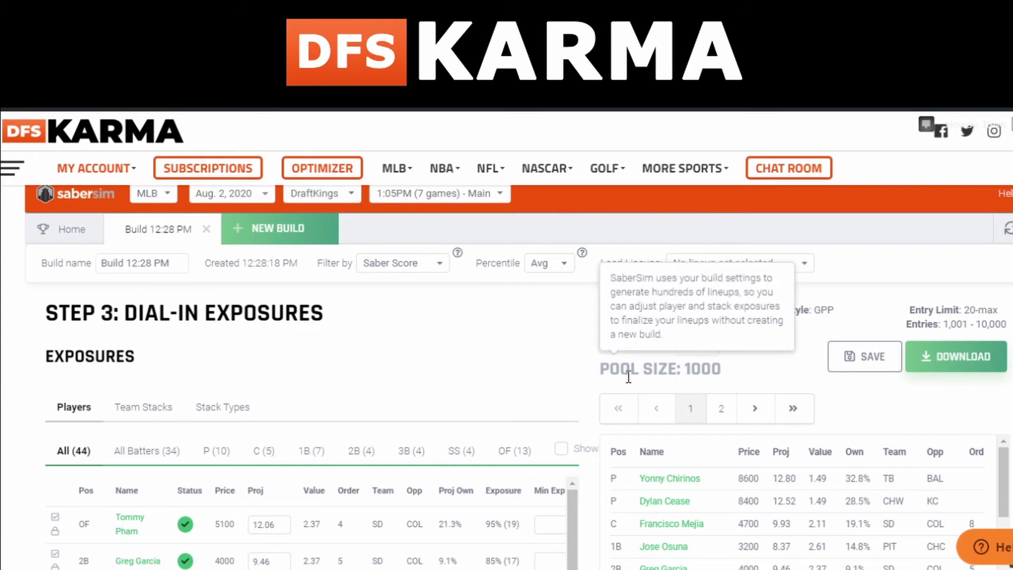
left_click_drag(602, 374, 720, 377)
left_click(719, 378)
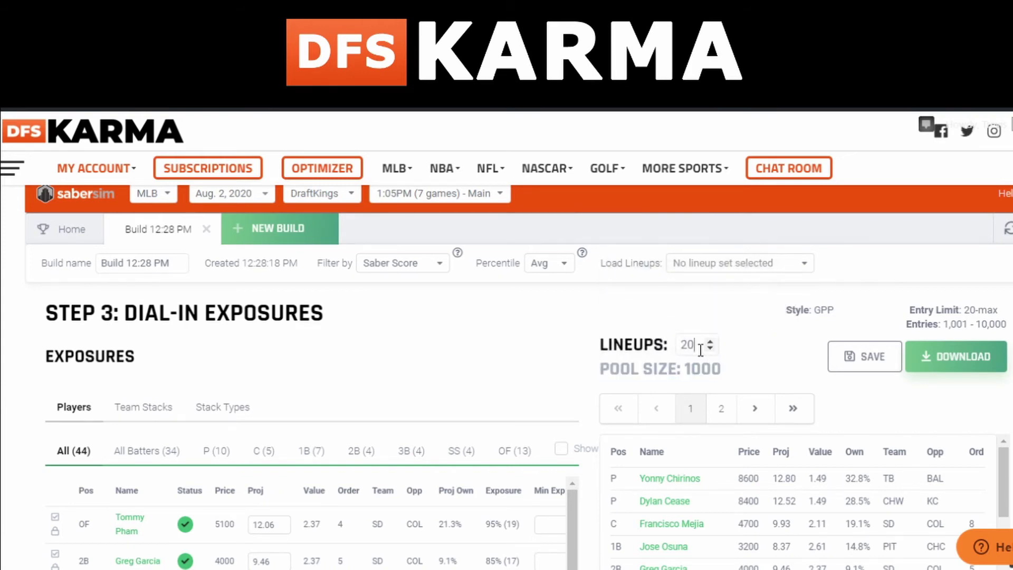
left_click(579, 339)
Step: Check the Percentile options unchanged, review the lineups, and show the Filter by choices
left_click(441, 268)
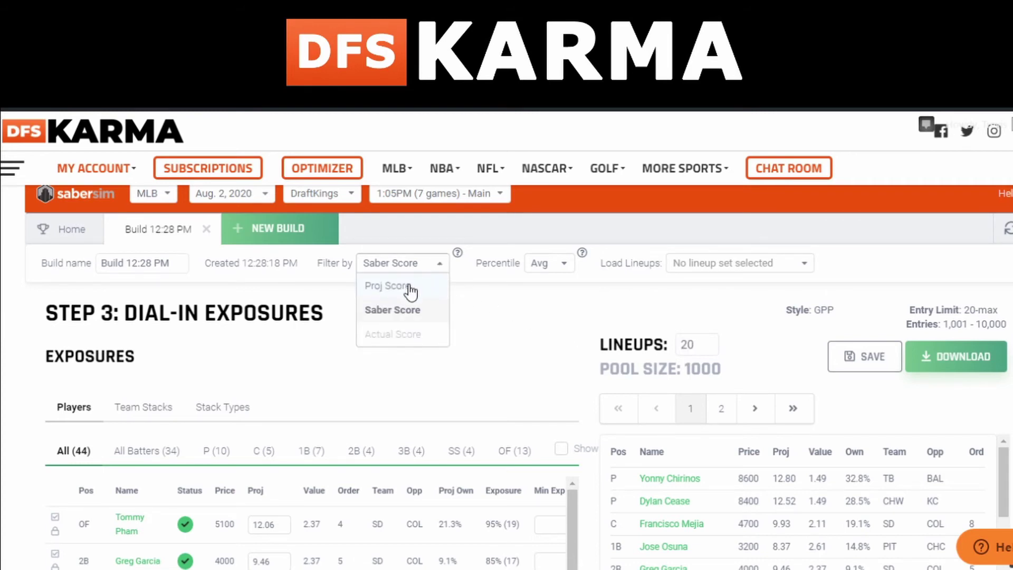
left_click(542, 270)
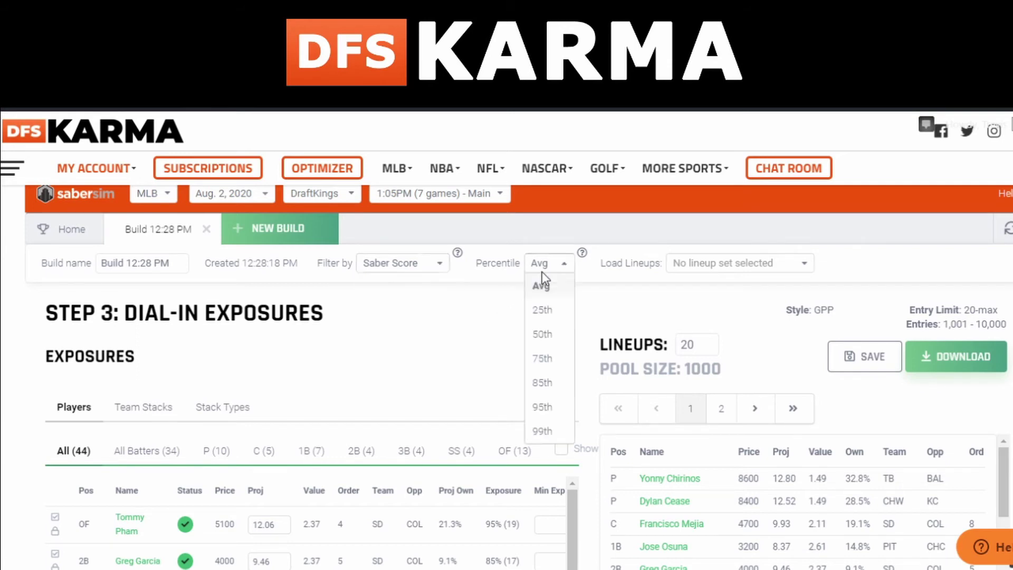
left_click(466, 310)
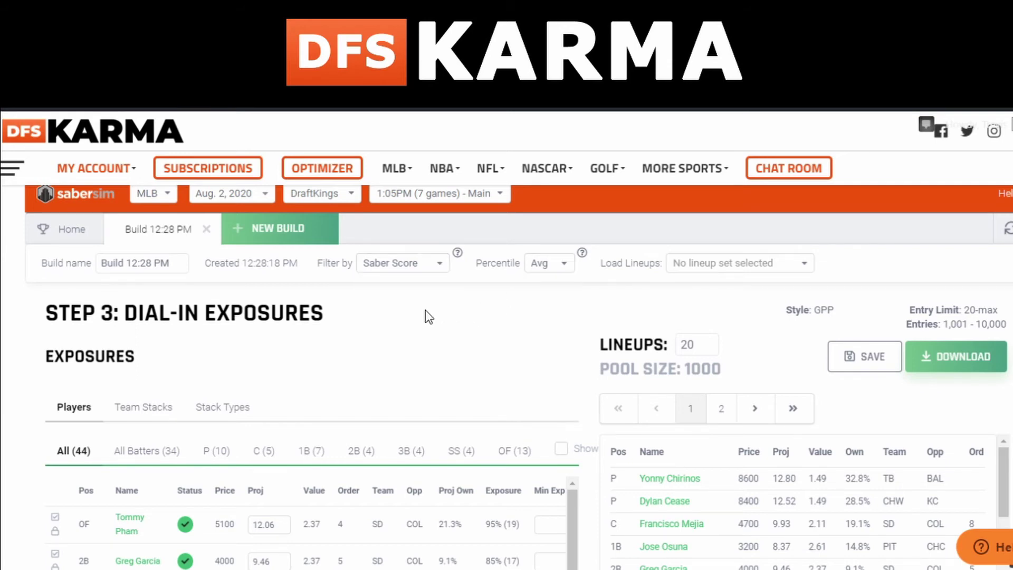
scroll(426, 309, "down", 2)
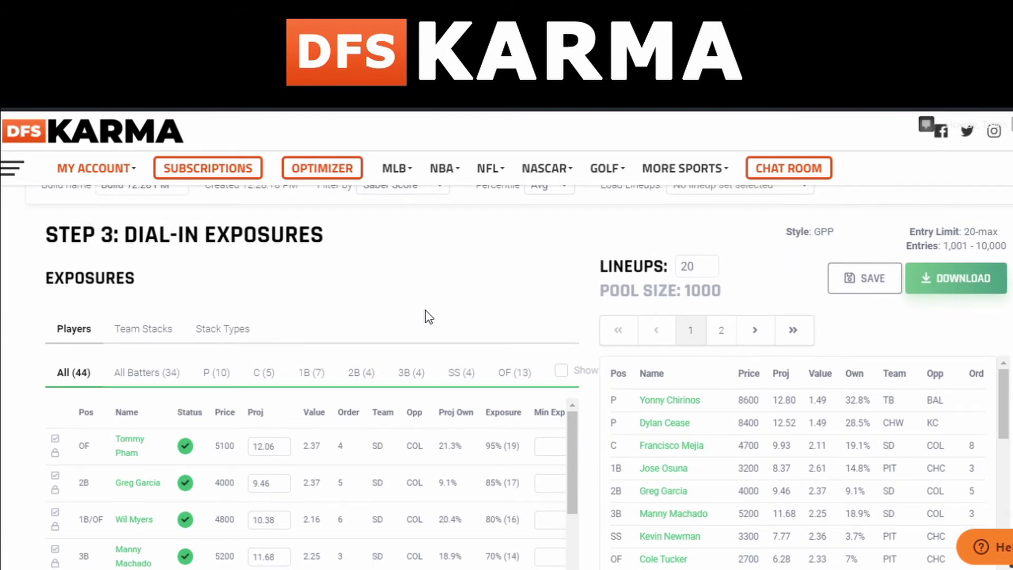
scroll(426, 310, "down", 2)
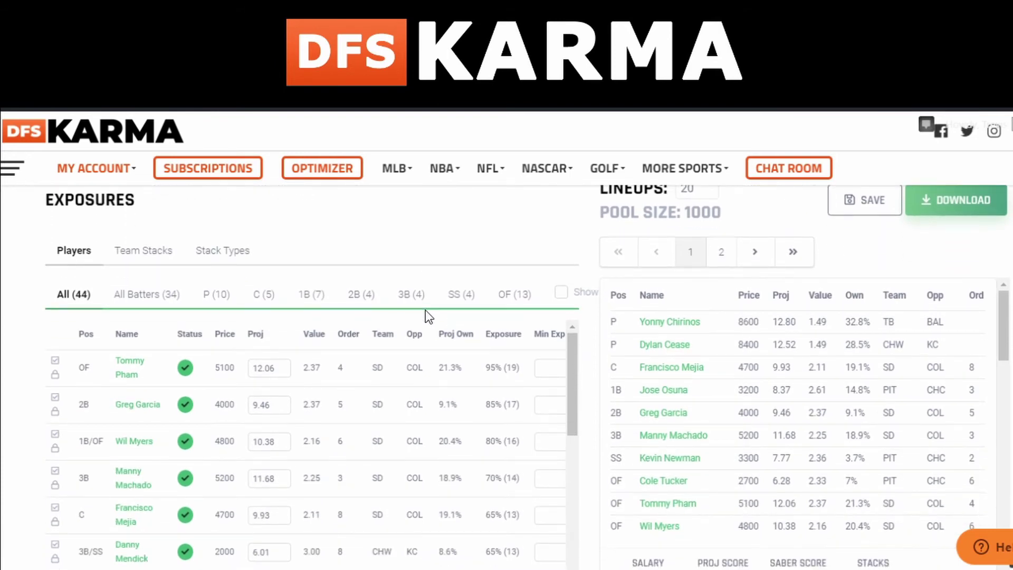
scroll(425, 310, "down", 2)
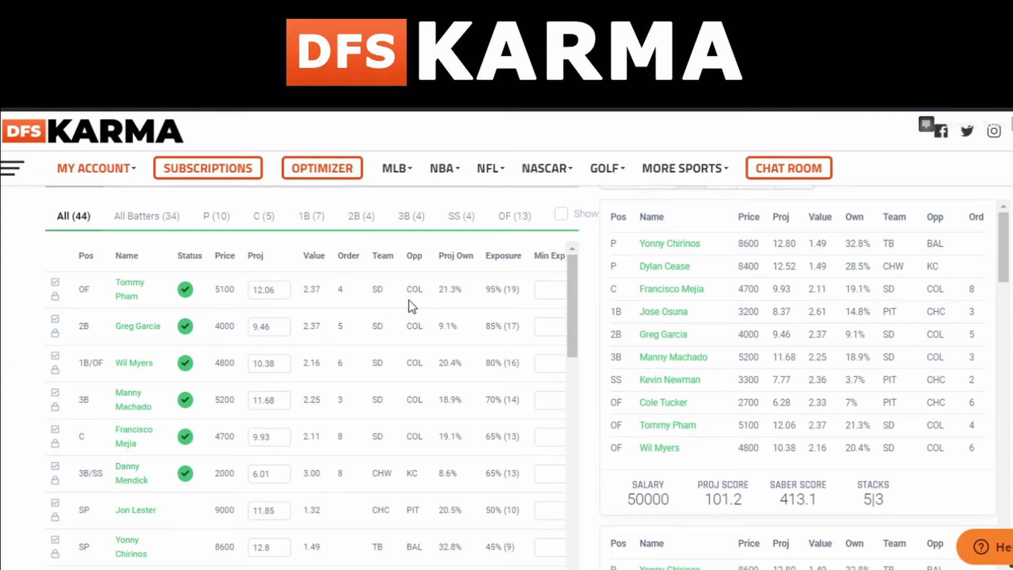
scroll(866, 304, "down", 6)
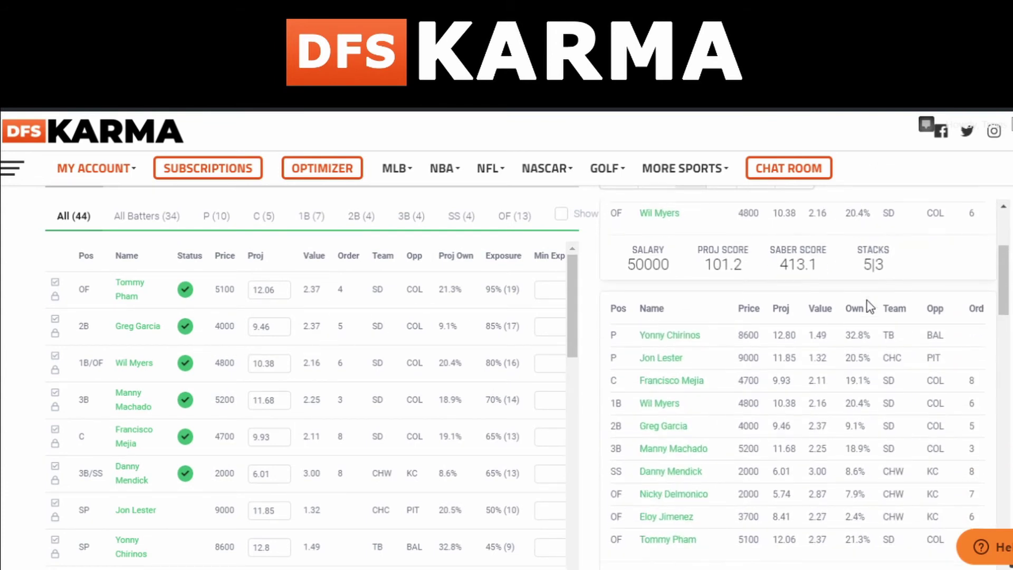
scroll(870, 304, "up", 8)
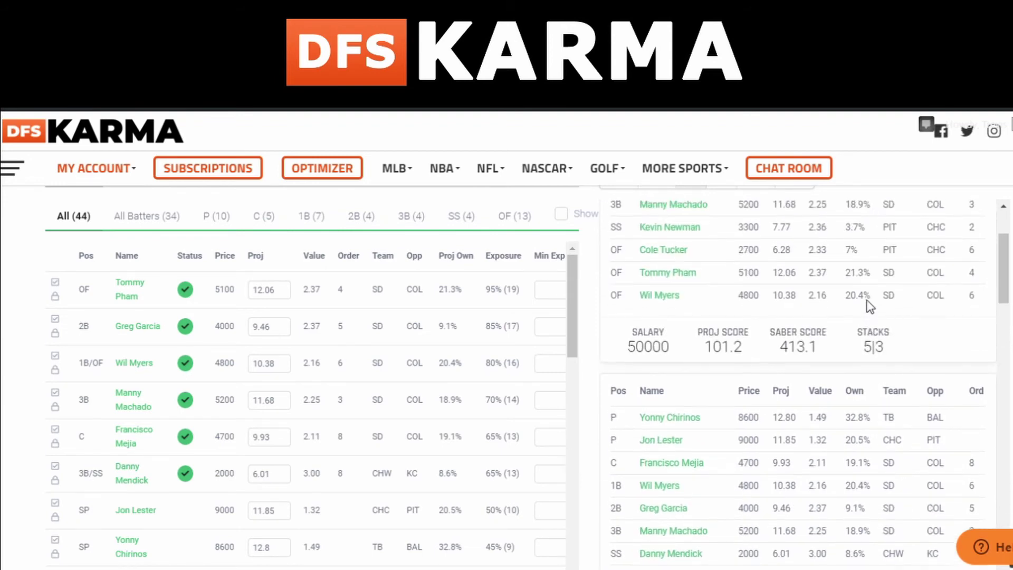
scroll(507, 377, "up", 2)
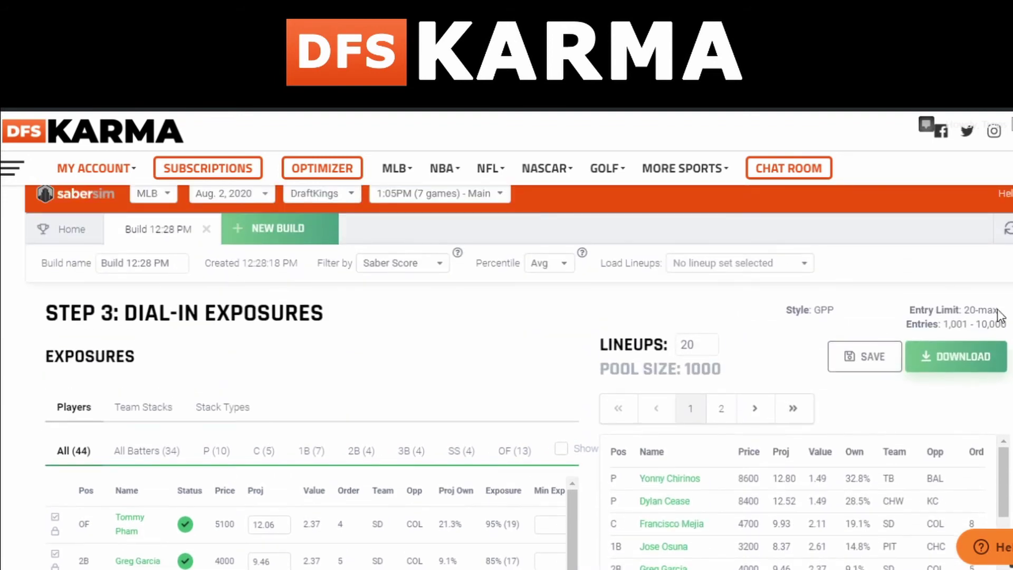
left_click(407, 266)
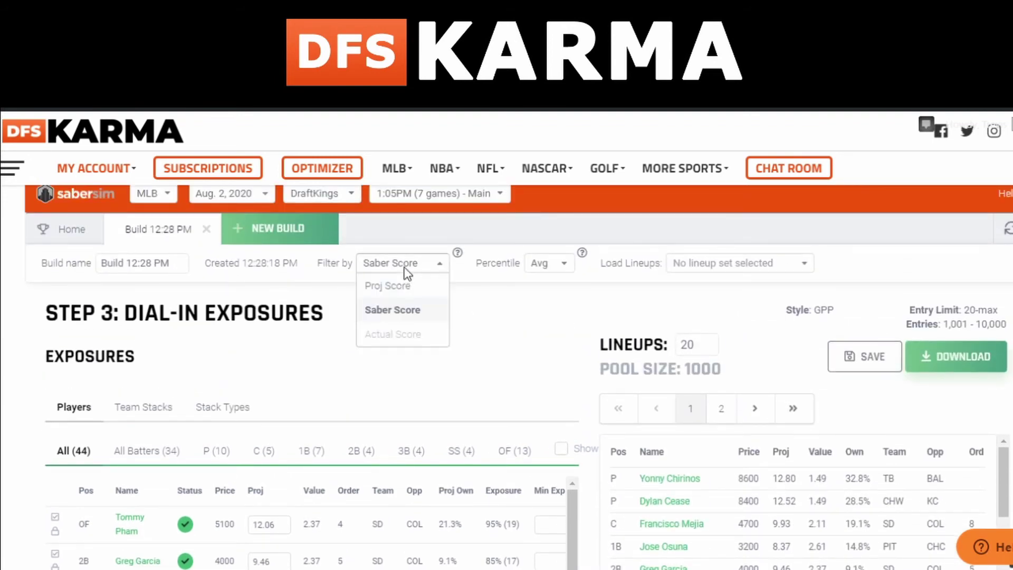
Step: Rank lineups by Proj Score and note the top lineup's 49600 salary
left_click(385, 290)
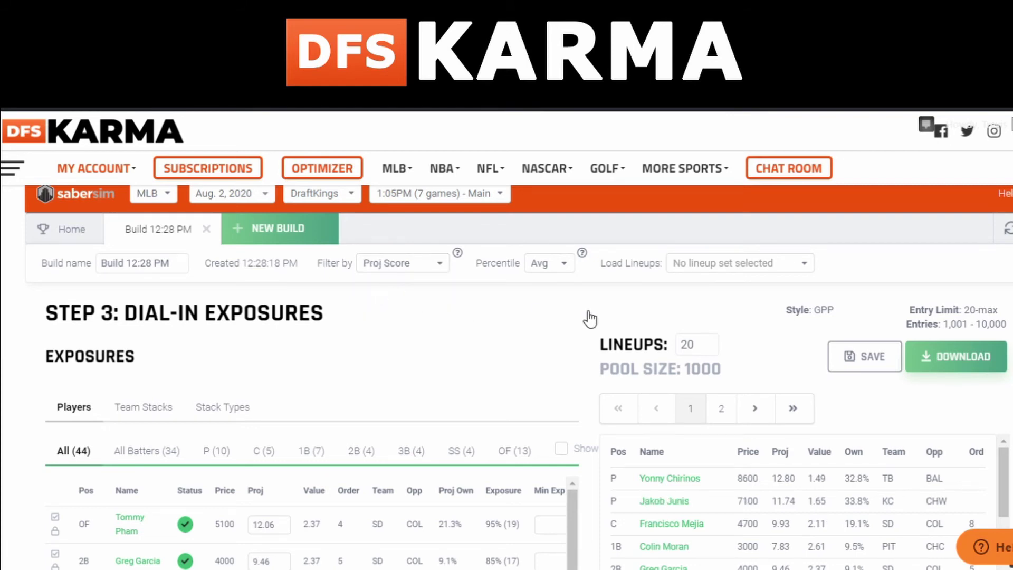
scroll(598, 319, "down", 4)
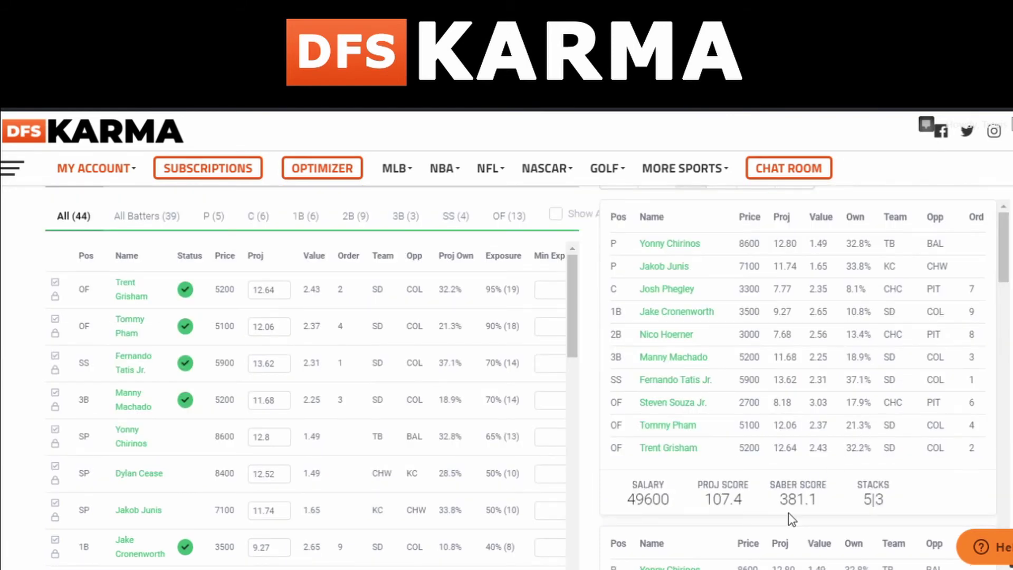
scroll(714, 502, "down", 7)
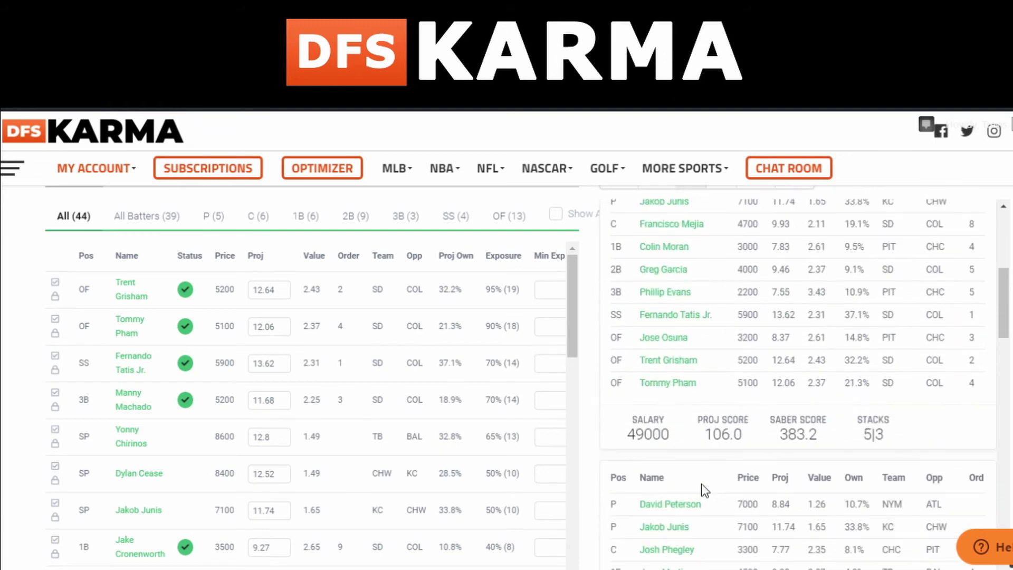
scroll(713, 448, "up", 5)
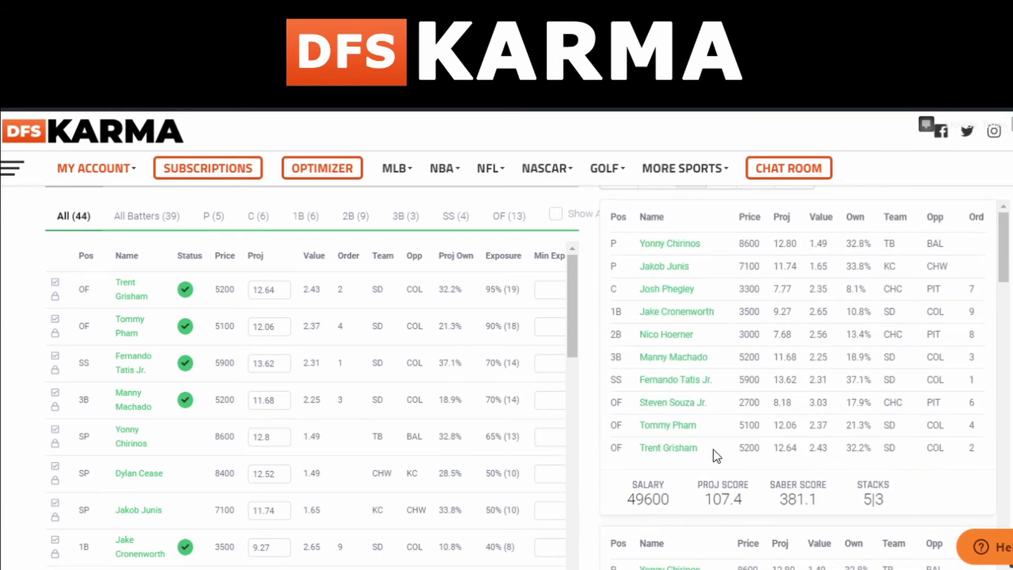
scroll(713, 449, "up", 1)
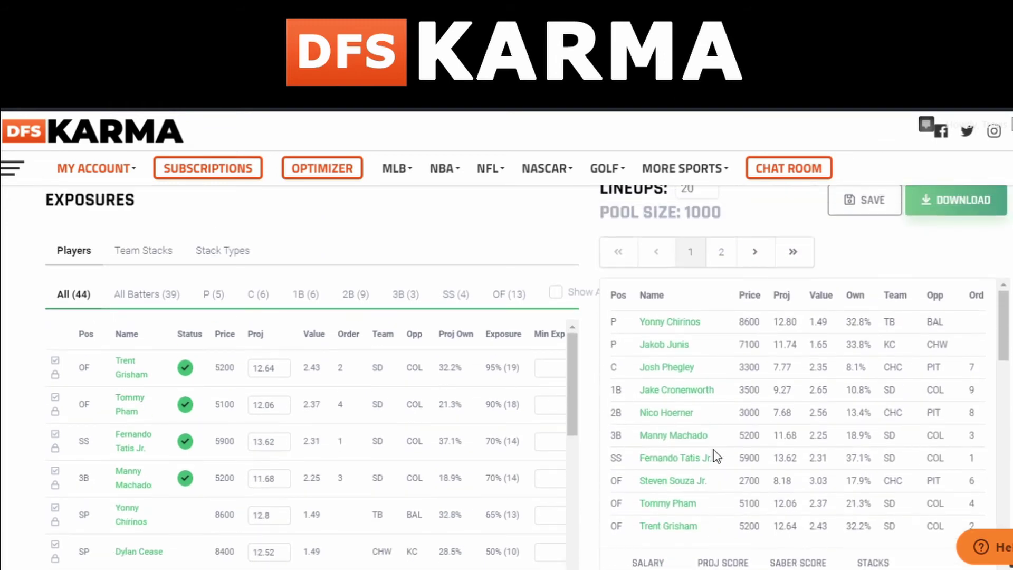
scroll(713, 448, "down", 1)
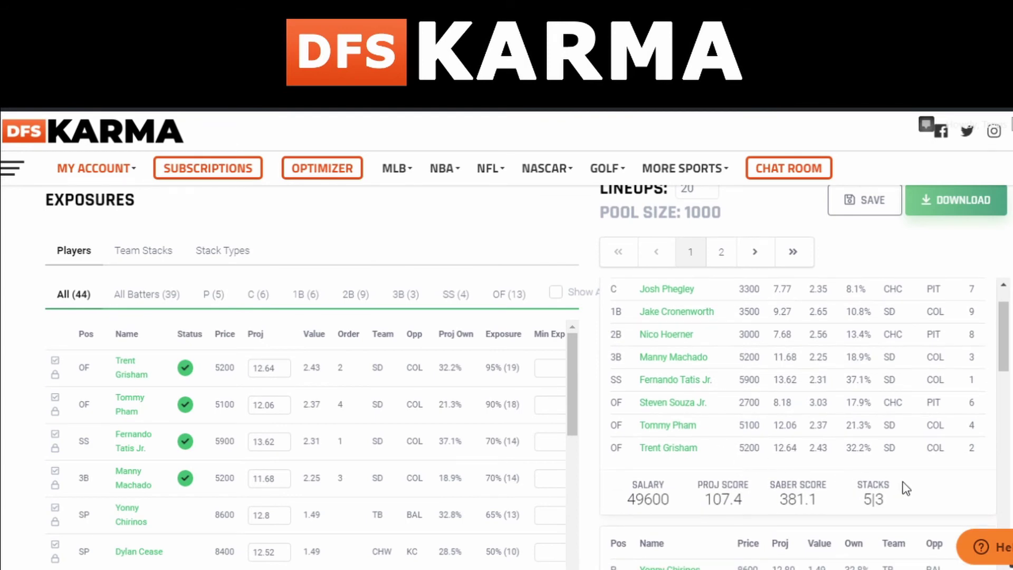
mouse_move(897, 498)
left_click_drag(671, 500, 622, 499)
left_click(604, 461)
Step: Scroll to the exposures table and note Trent Grisham's 95% exposure
scroll(602, 464, "up", 5)
scroll(603, 466, "down", 2)
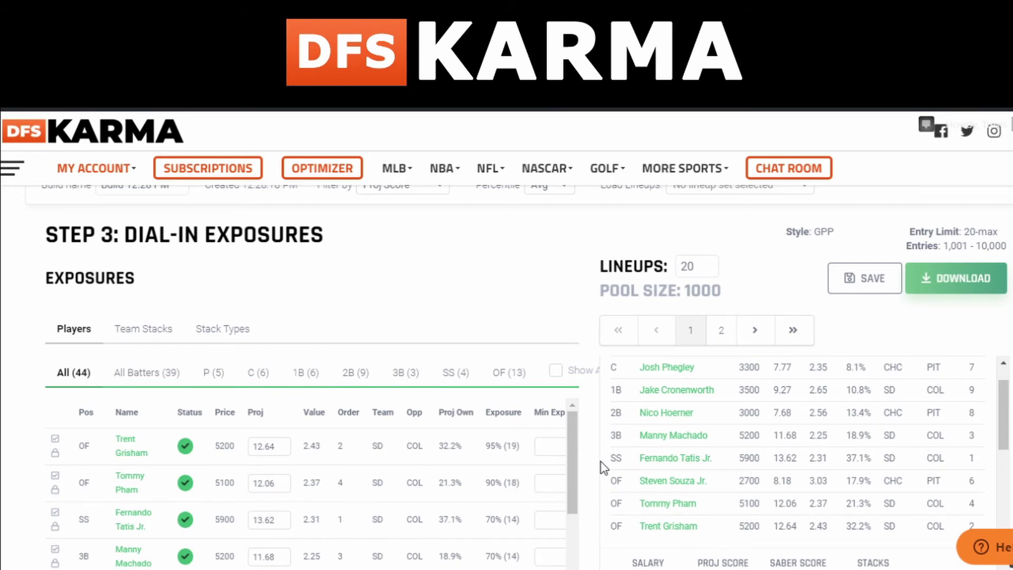
scroll(604, 467, "up", 4)
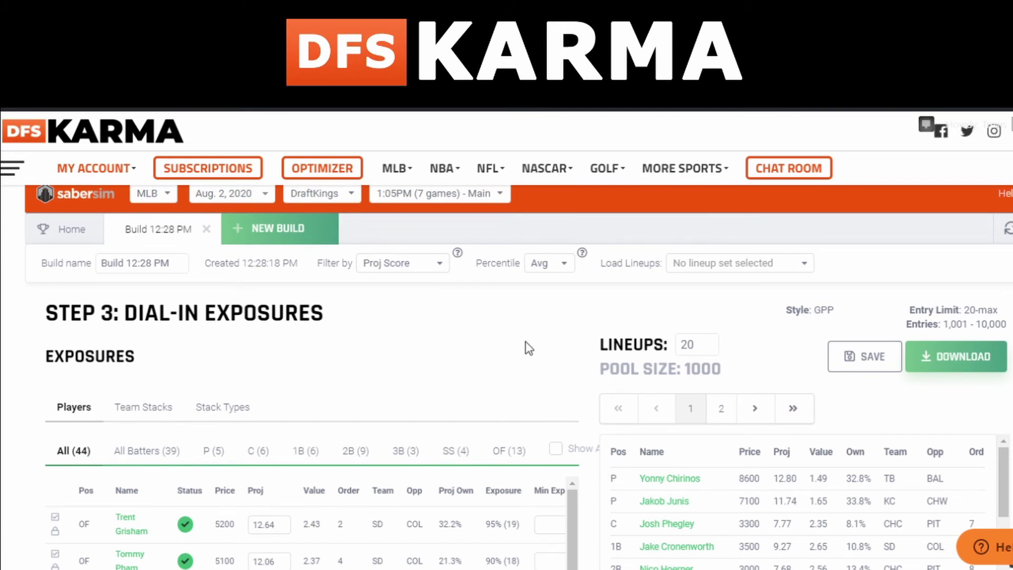
scroll(527, 348, "down", 2)
scroll(527, 348, "down", 2)
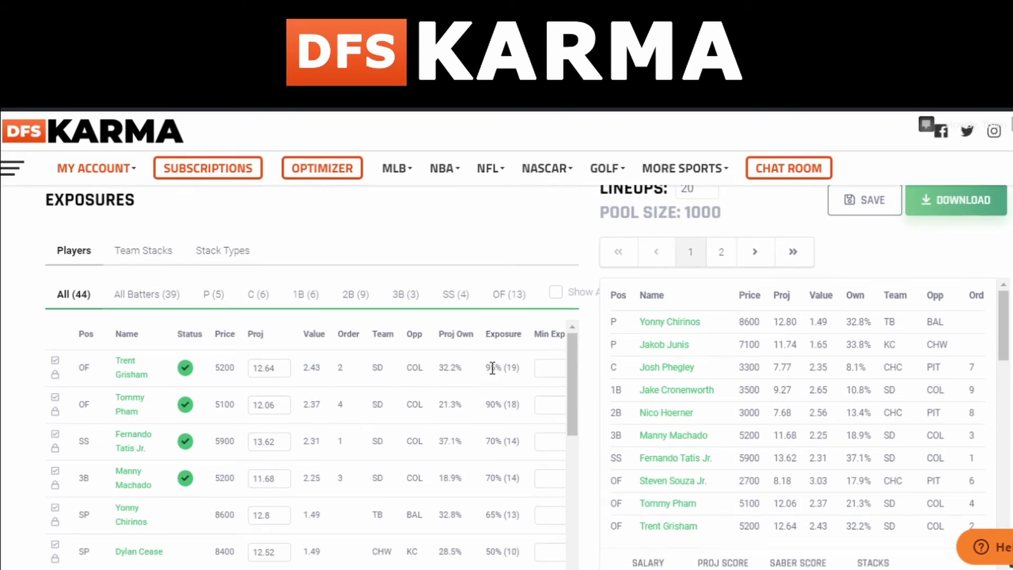
left_click_drag(484, 368, 519, 371)
Step: Set Max Exp to 70 for Trent Grisham and Tommy Pham
left_click(519, 372)
scroll(520, 371, "right", 3)
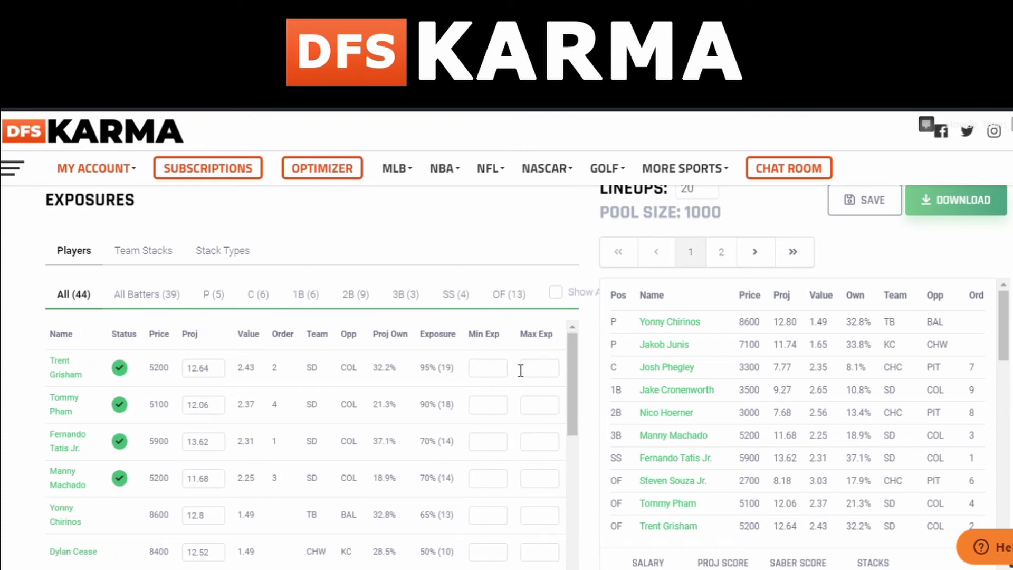
left_click(531, 367)
type("70")
left_click(534, 403)
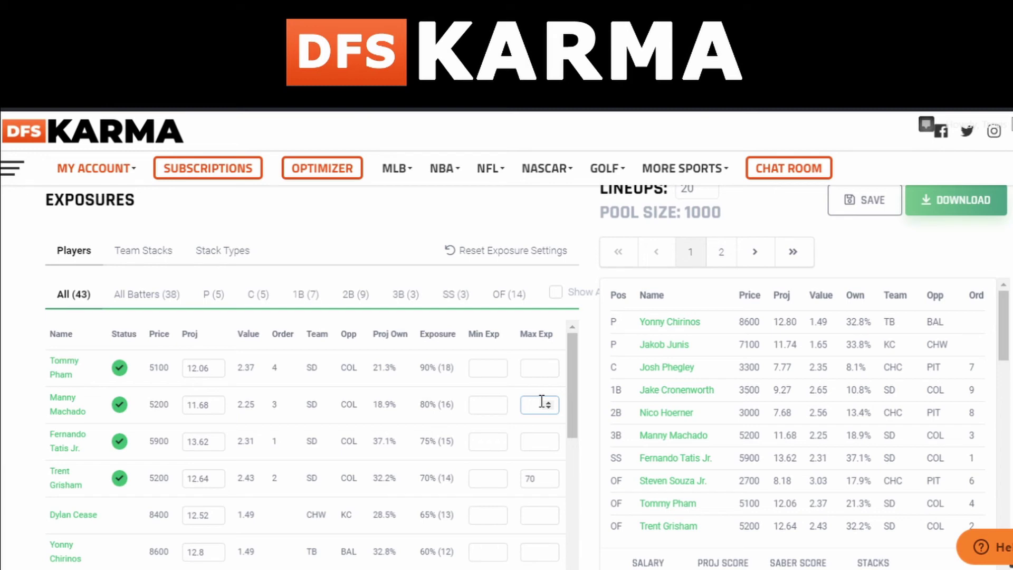
left_click(527, 366)
type("70")
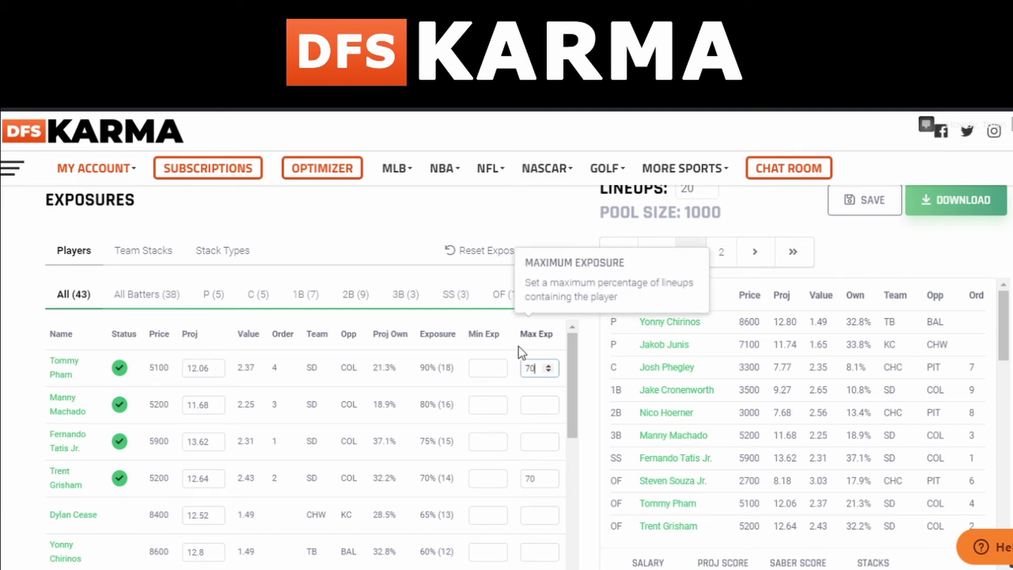
left_click(538, 405)
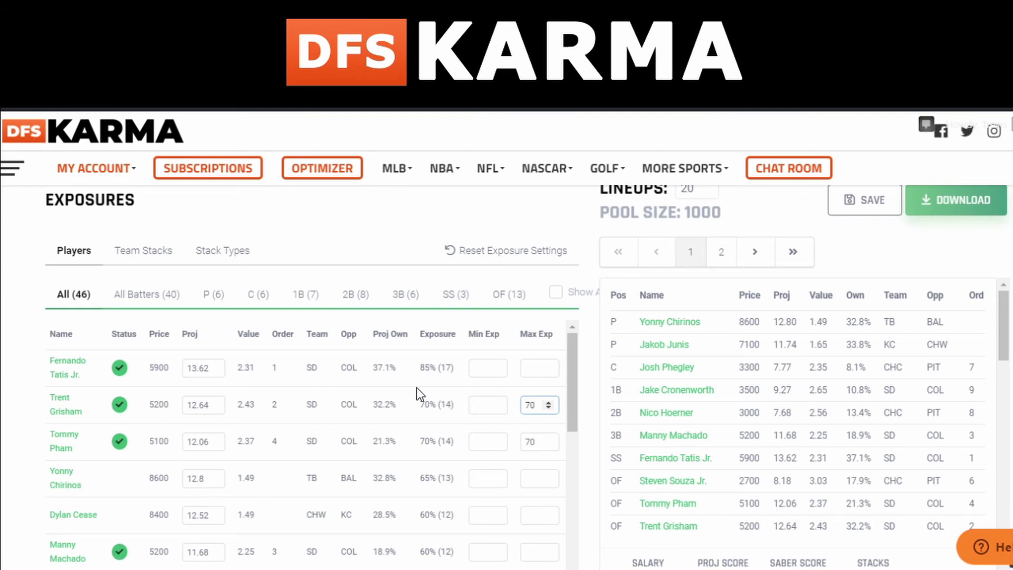
Step: Recheck the lineup pool size of 1000
scroll(417, 391, "up", 2)
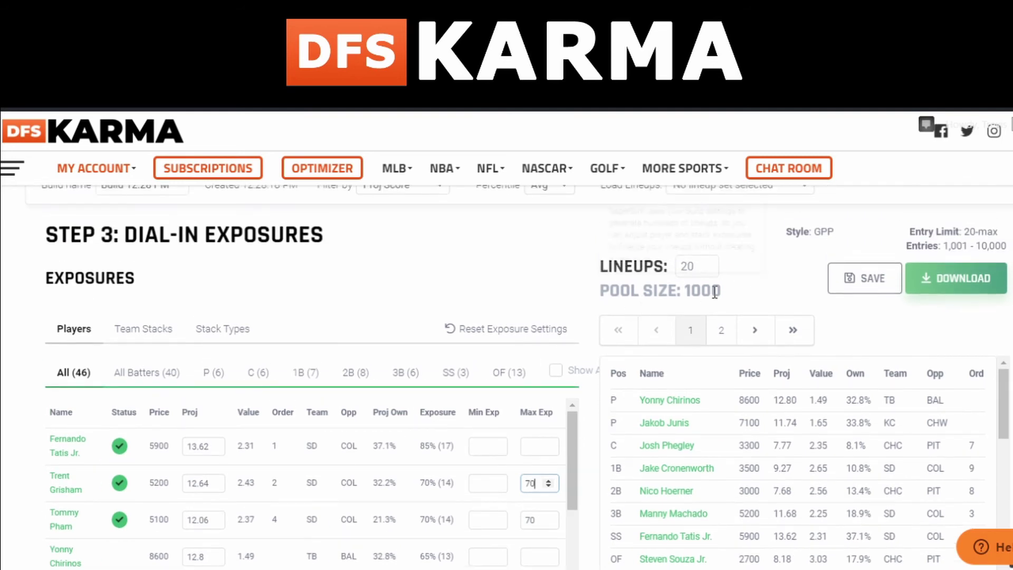
left_click_drag(707, 295, 598, 295)
left_click(590, 304)
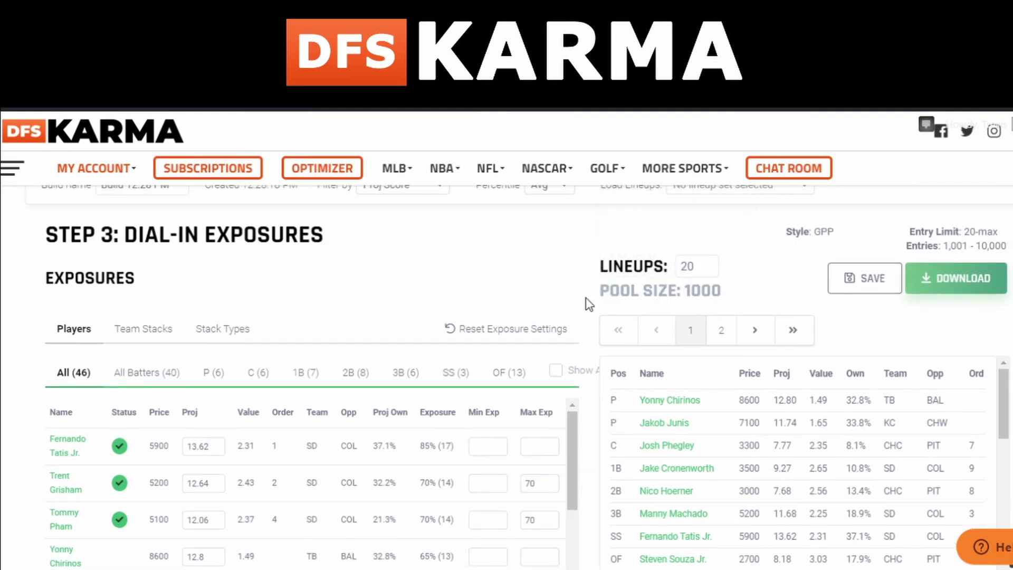